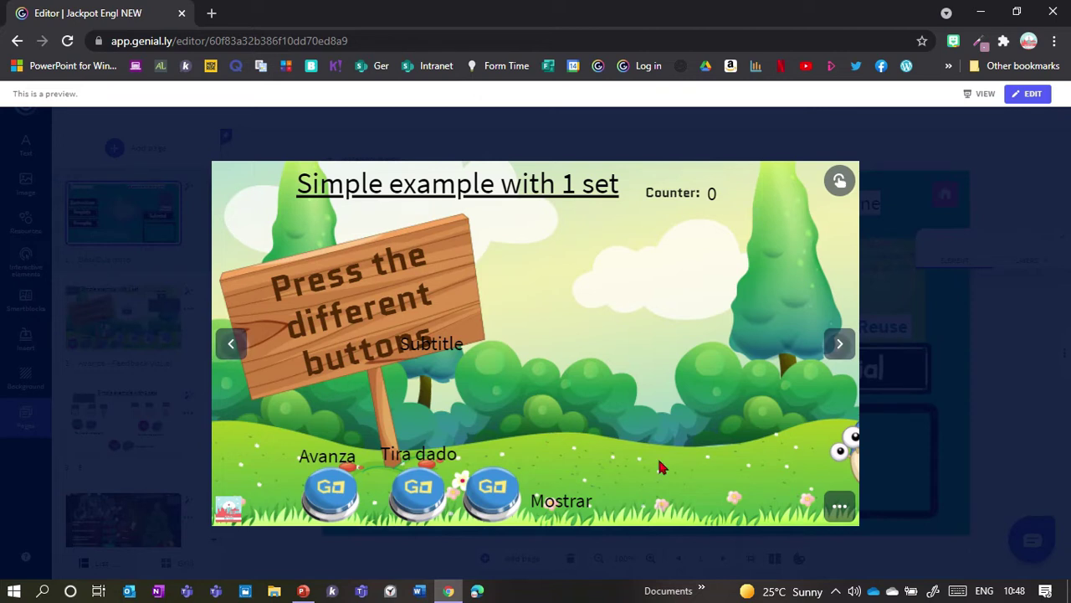
Test the Avanza button on the one-set snail page until the counter reaches 5, and reset the set
click(330, 489)
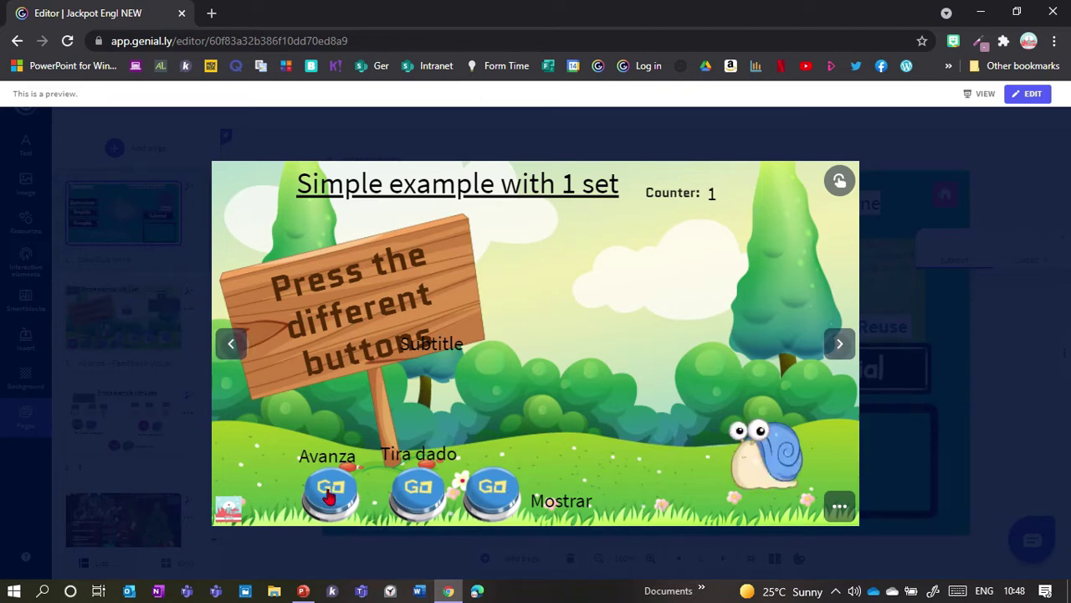
click(329, 489)
click(329, 494)
click(330, 494)
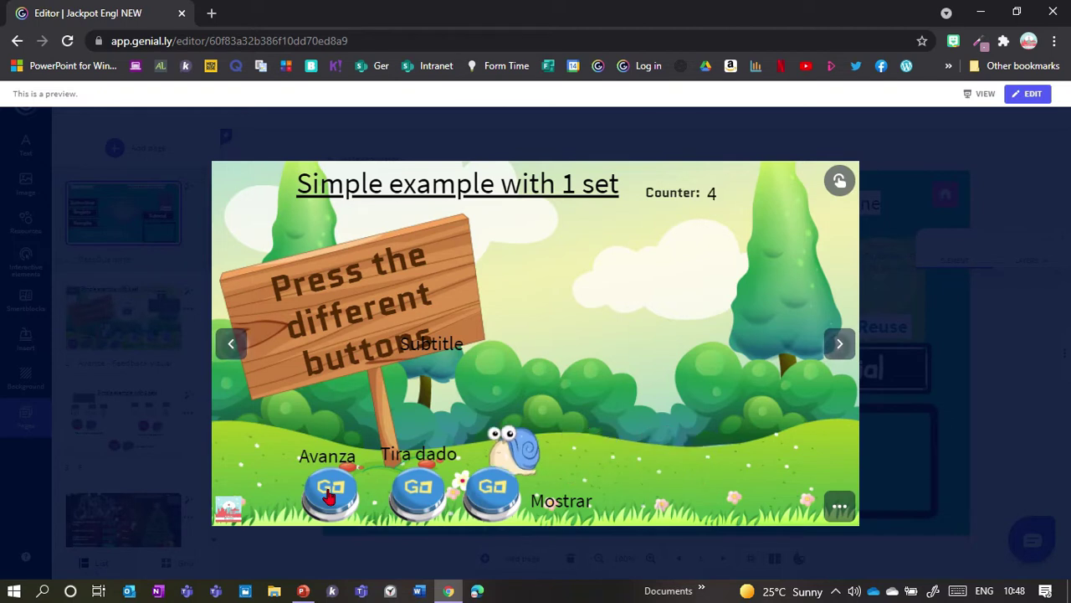
click(330, 493)
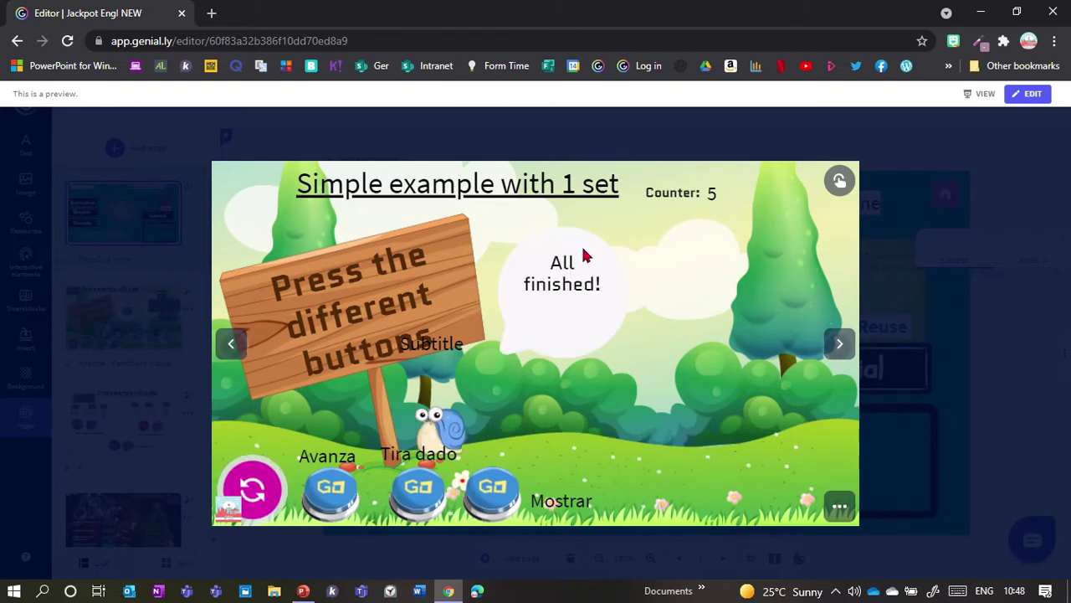
click(268, 487)
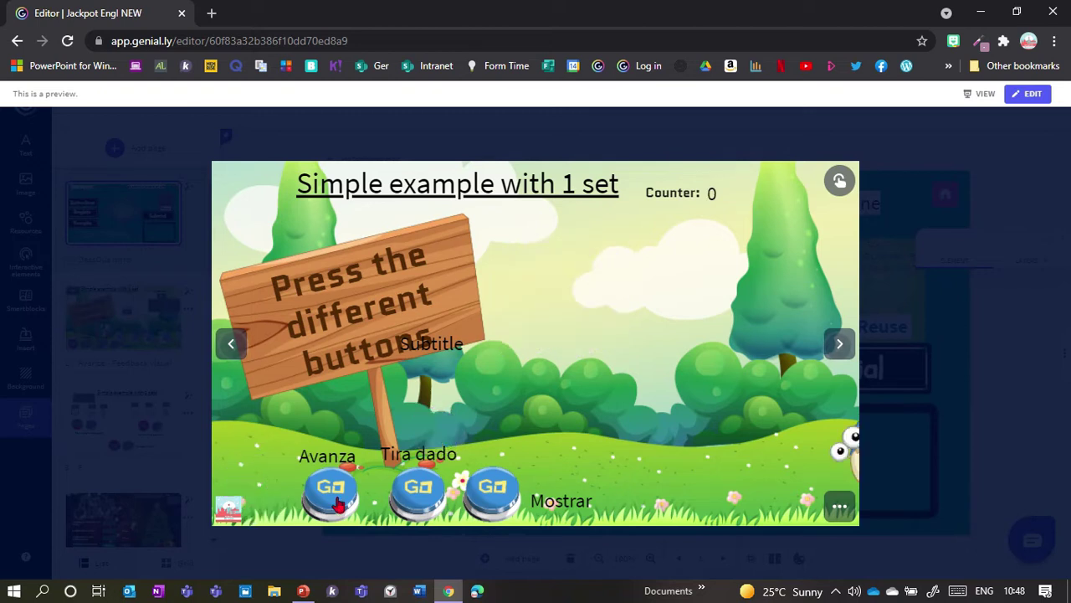
Test the Tira dado button once, reveal the remaining snails with the Mostrar button, and reset the set
click(421, 497)
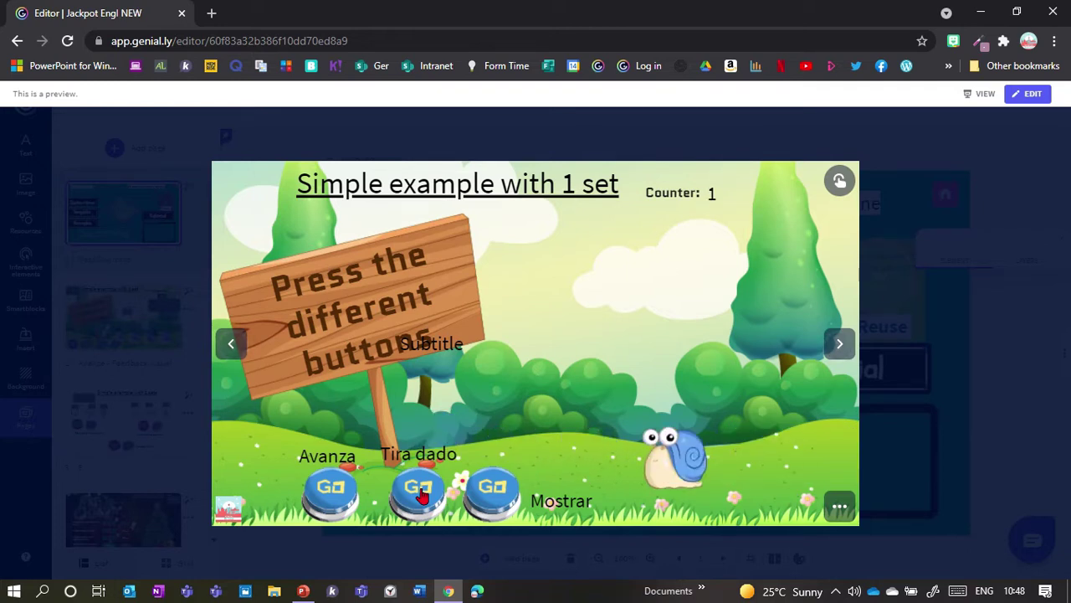
click(493, 494)
click(492, 496)
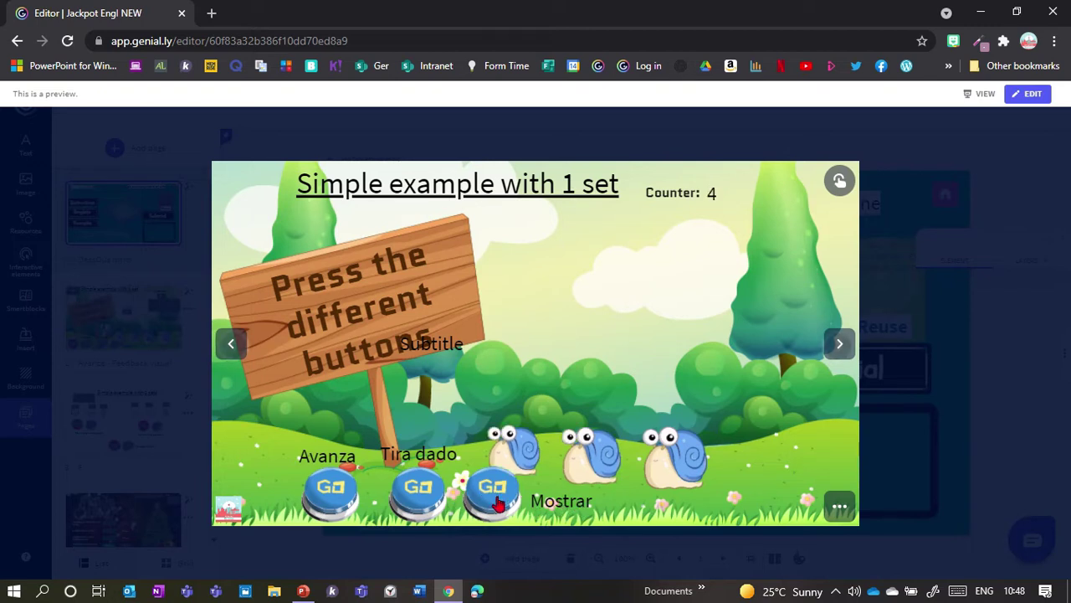
click(491, 495)
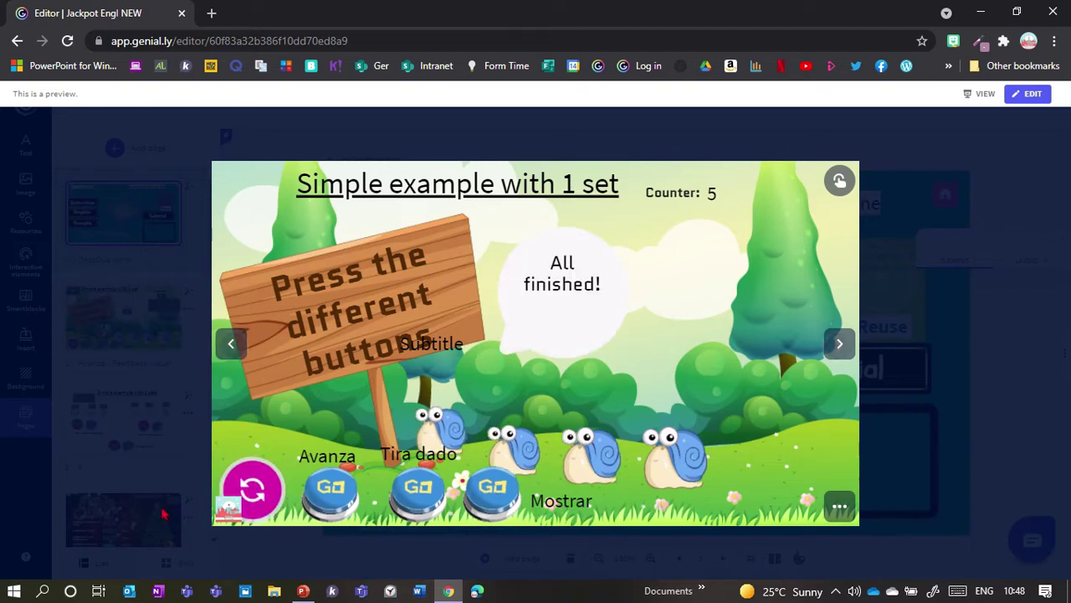
click(259, 485)
Reveal the whole snail set from the start using only the Mostrar button, and reset it
click(494, 493)
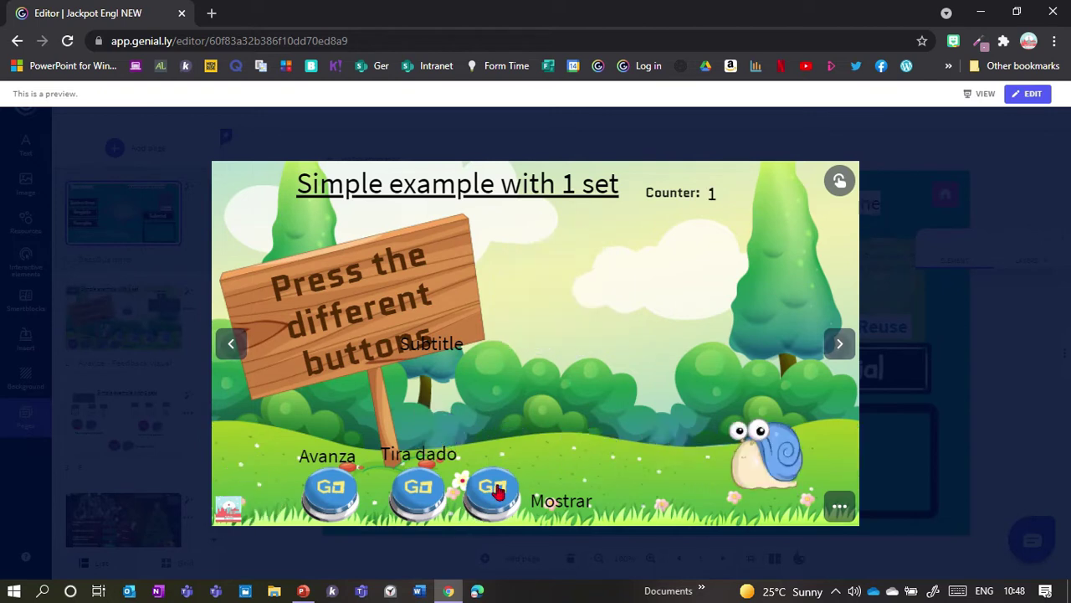
click(494, 493)
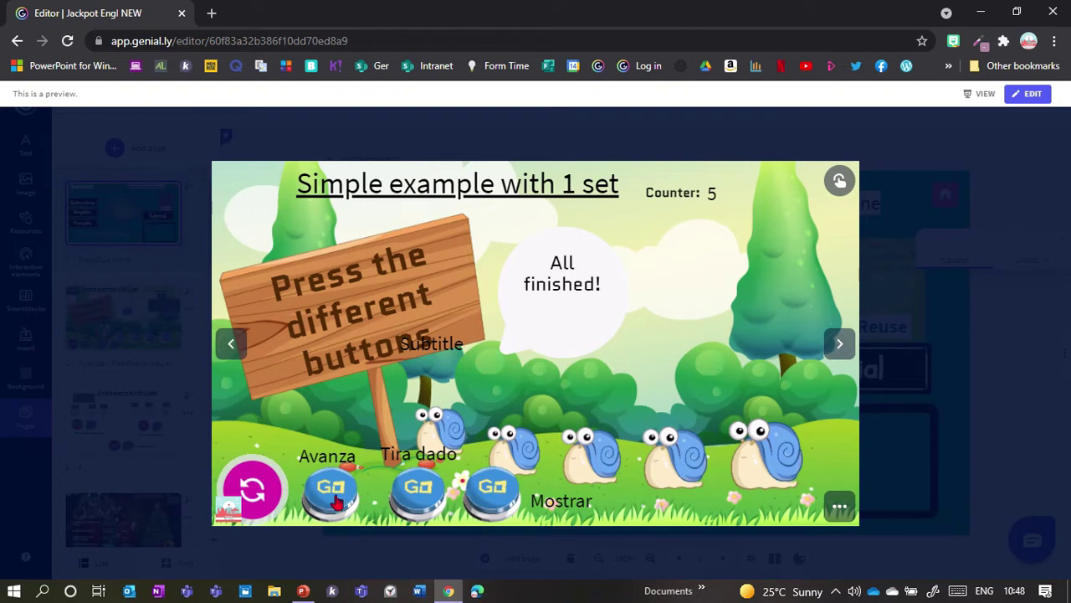
click(269, 483)
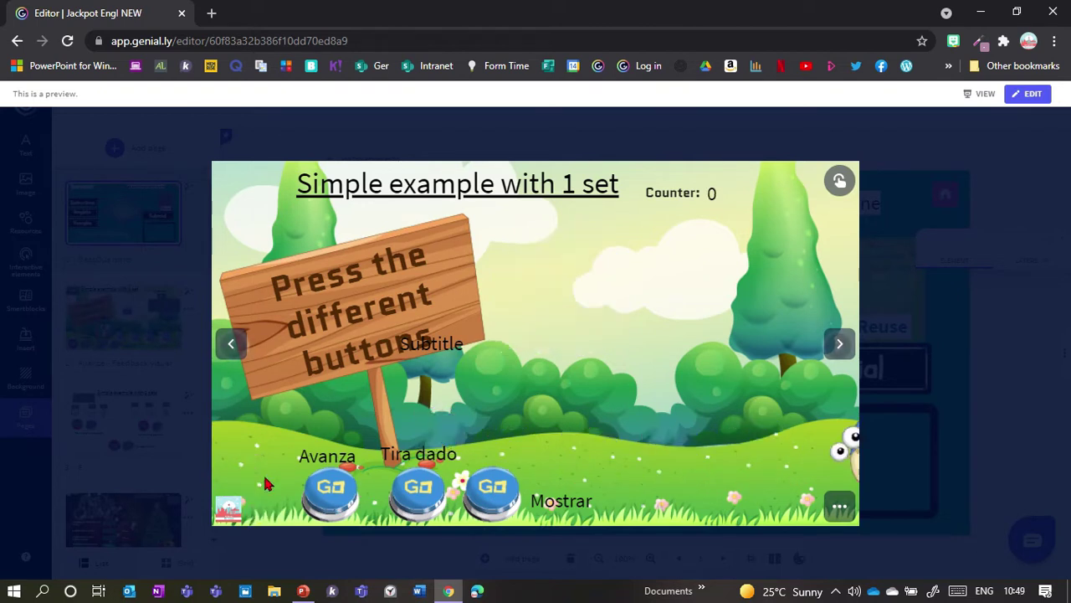
Run the snail through all five positions again with the Avanza button
click(334, 493)
click(338, 496)
click(338, 496)
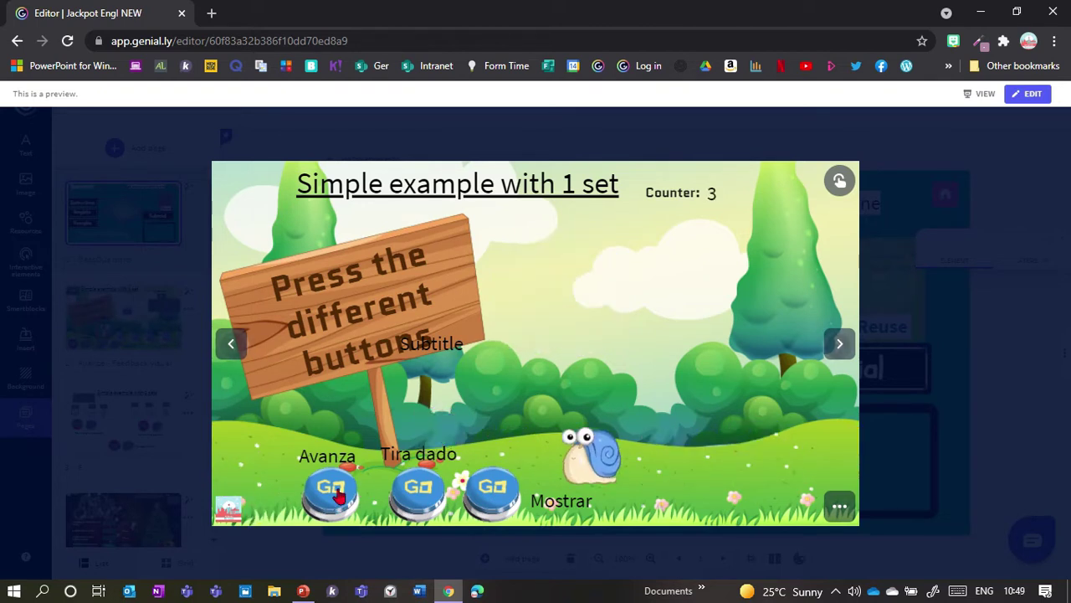
click(338, 495)
click(338, 495)
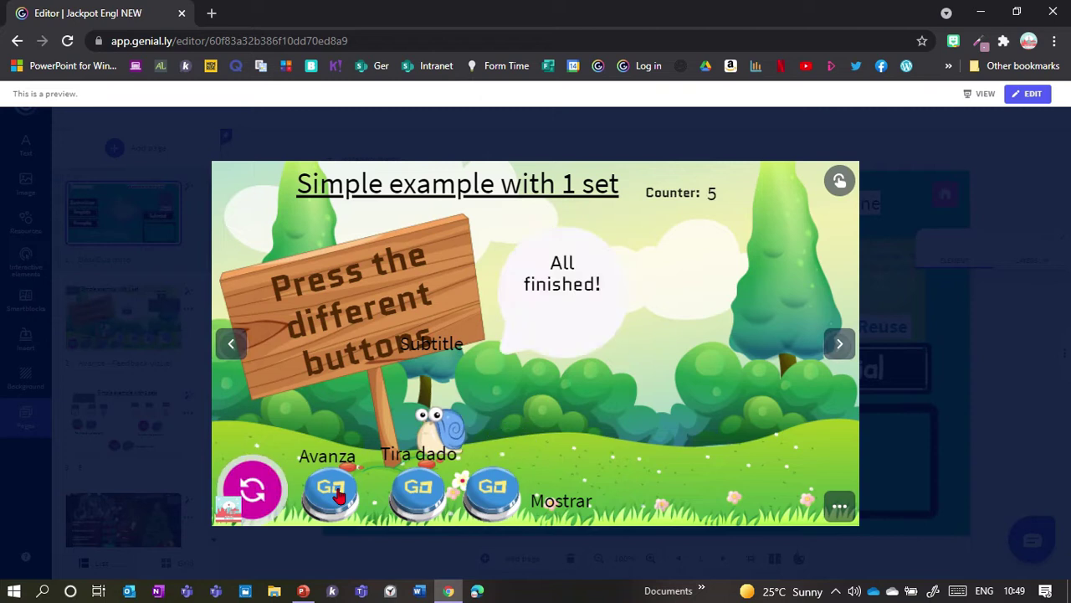
Go to the two-set example page, run the blue set to its last animal, reset it and run it again
click(840, 345)
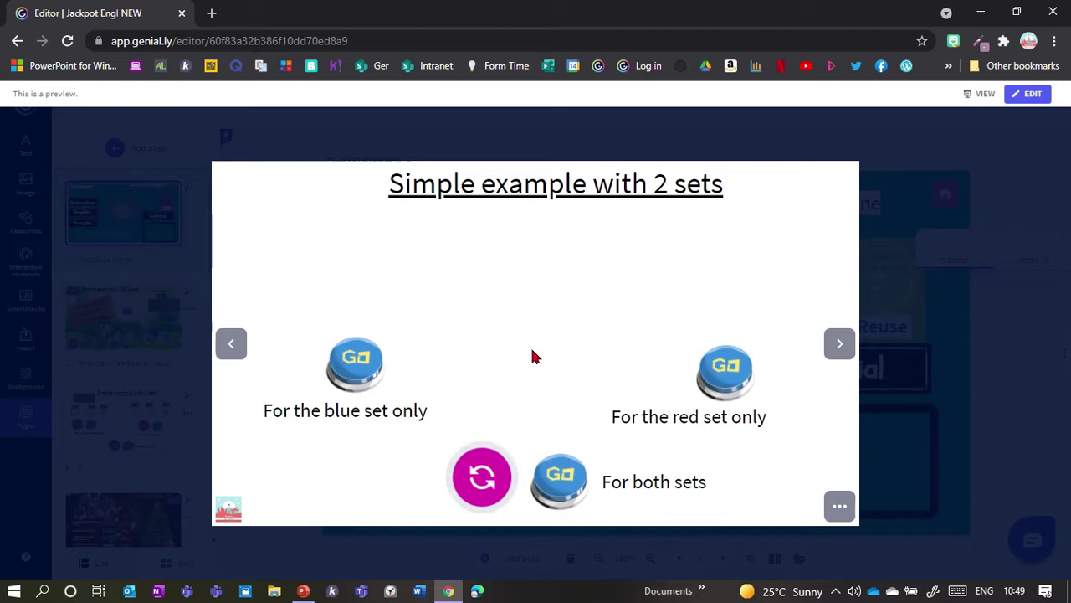
click(356, 368)
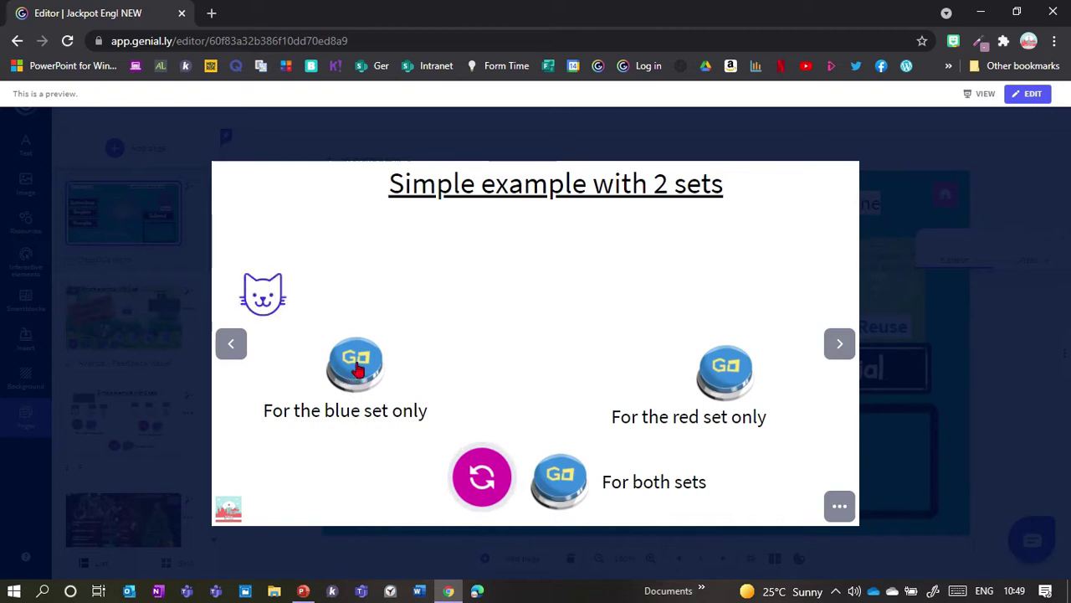
click(356, 369)
click(356, 368)
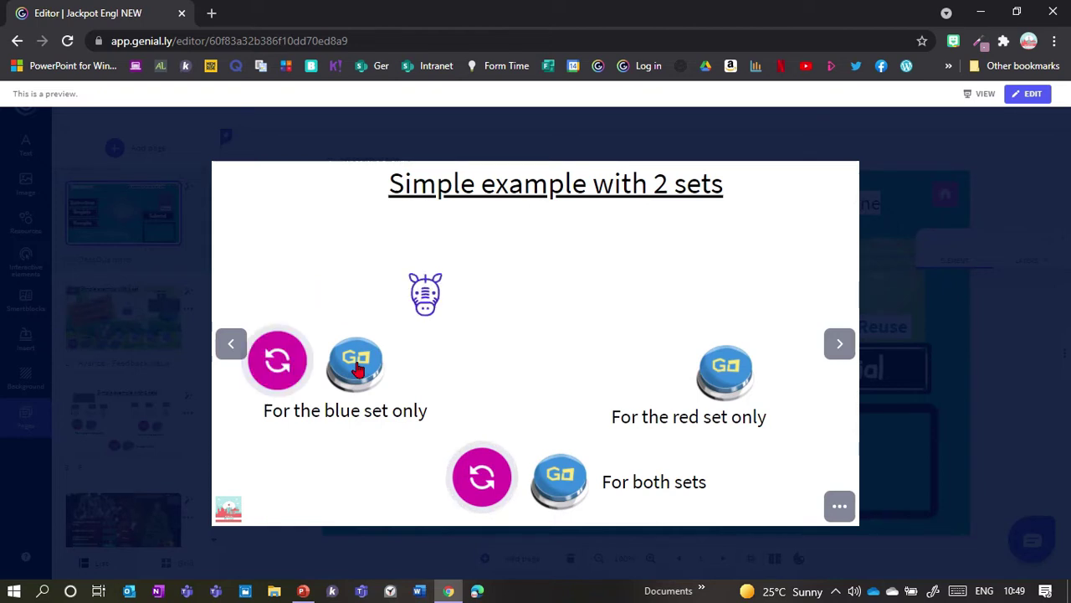
click(286, 369)
click(368, 380)
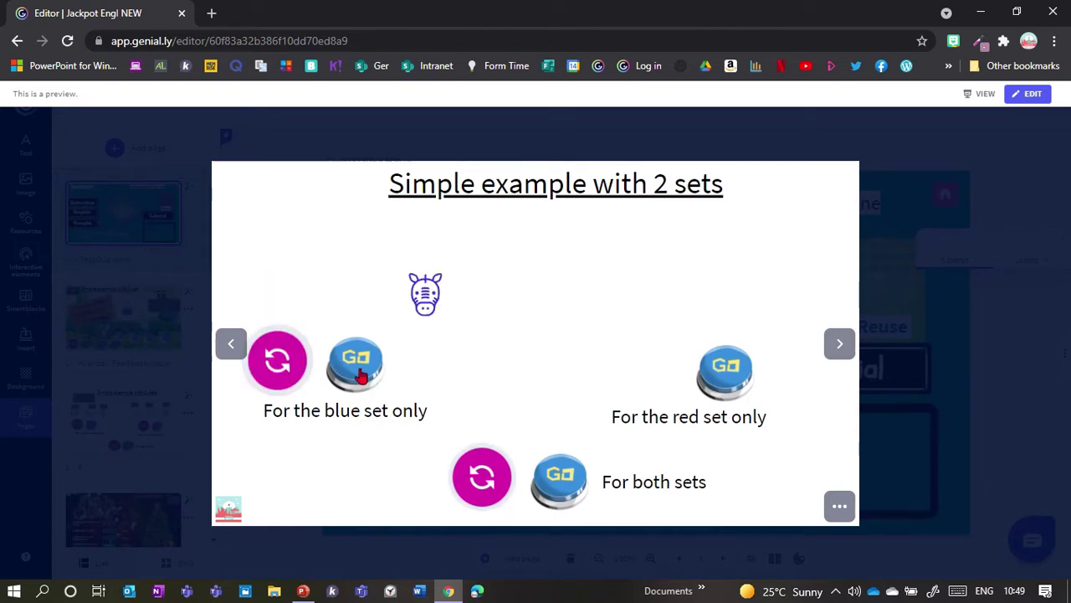
Run the red set to its last animal, and reset the red and blue sets individually
click(726, 371)
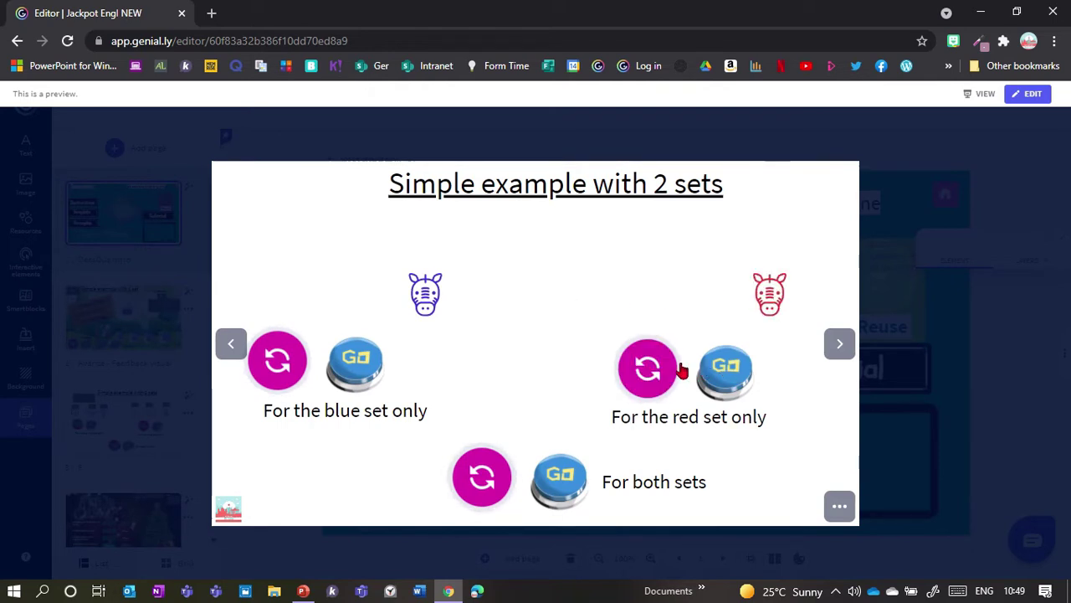
click(624, 375)
click(281, 376)
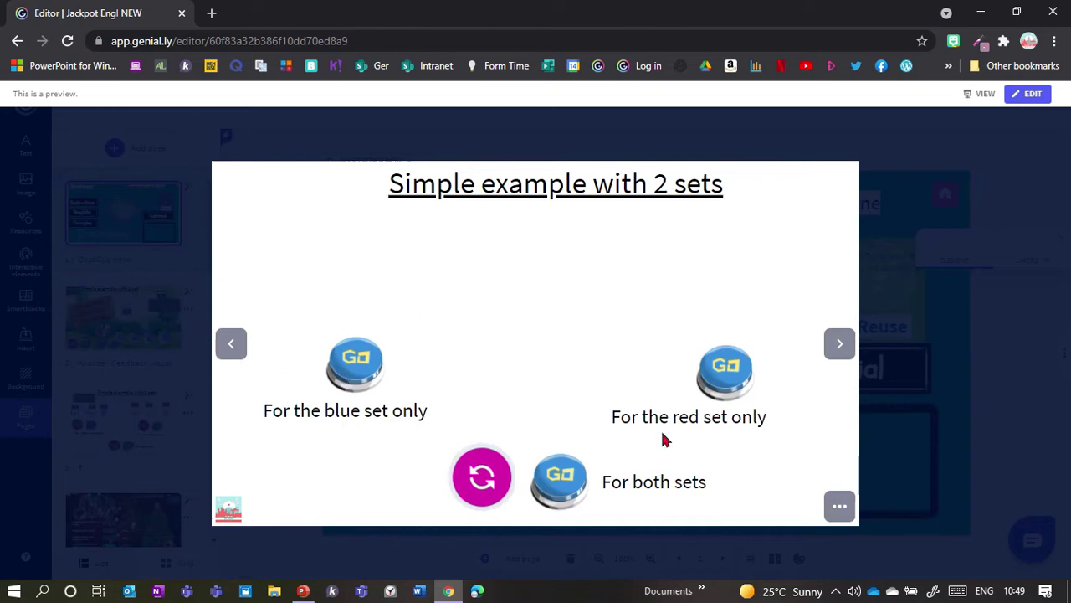
Advance the blue and red sets together to the dog with the shared GO button, and reset both sets
click(552, 495)
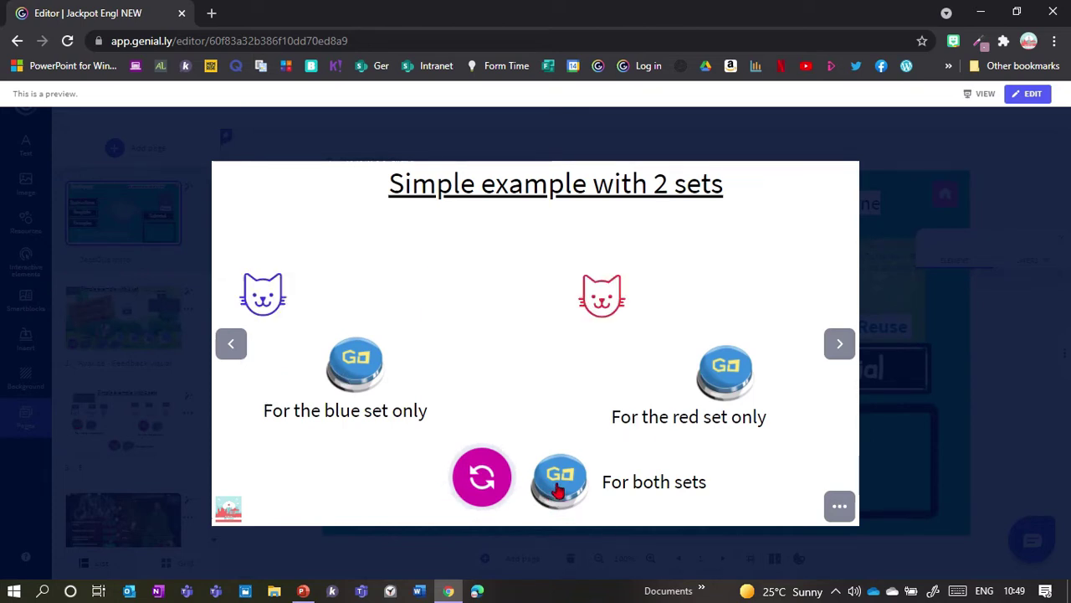
click(563, 487)
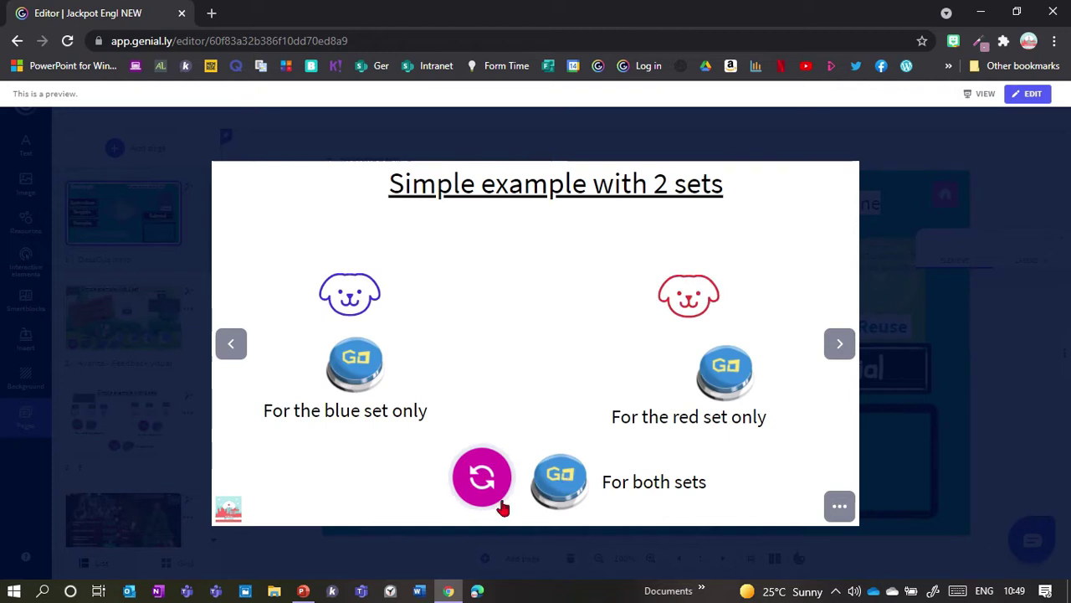
click(474, 495)
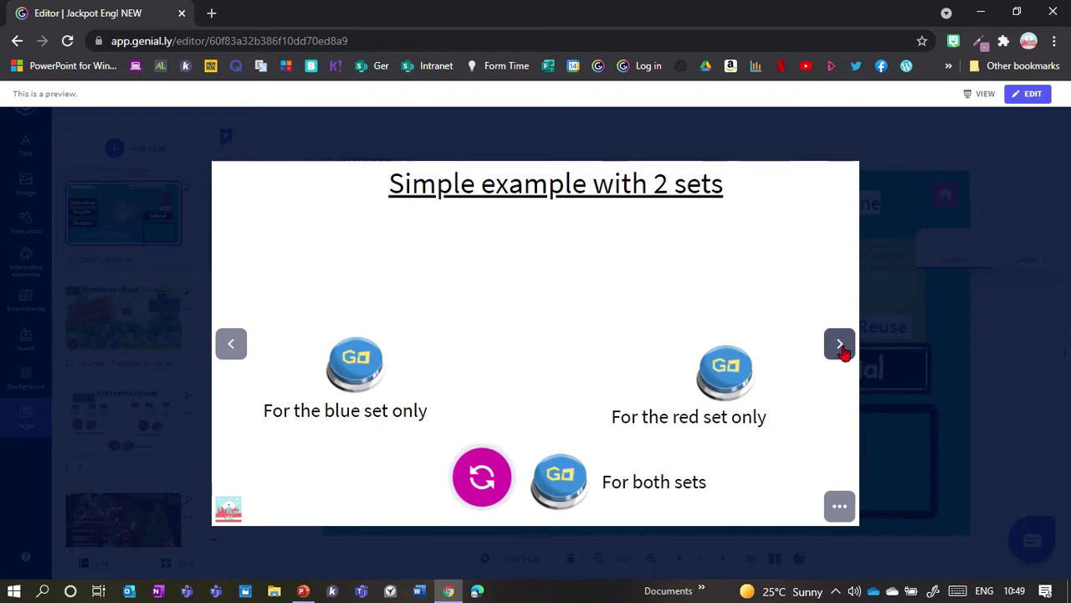
Go to the Merry Christmas page, start the quiz, answer Cierto to the baubles and carols statements, and start the quiz again
click(839, 344)
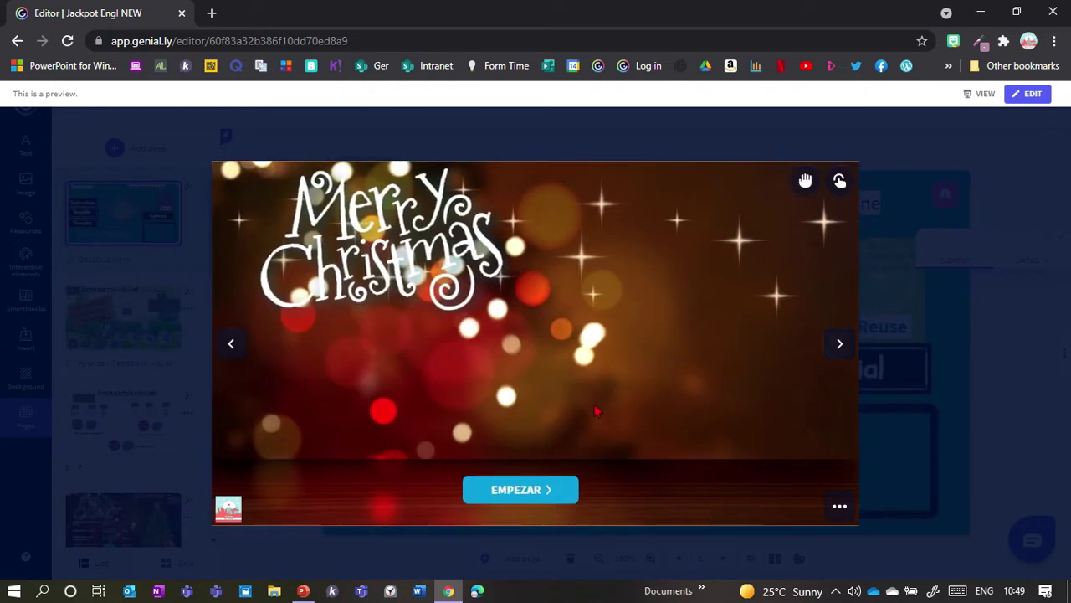
click(524, 491)
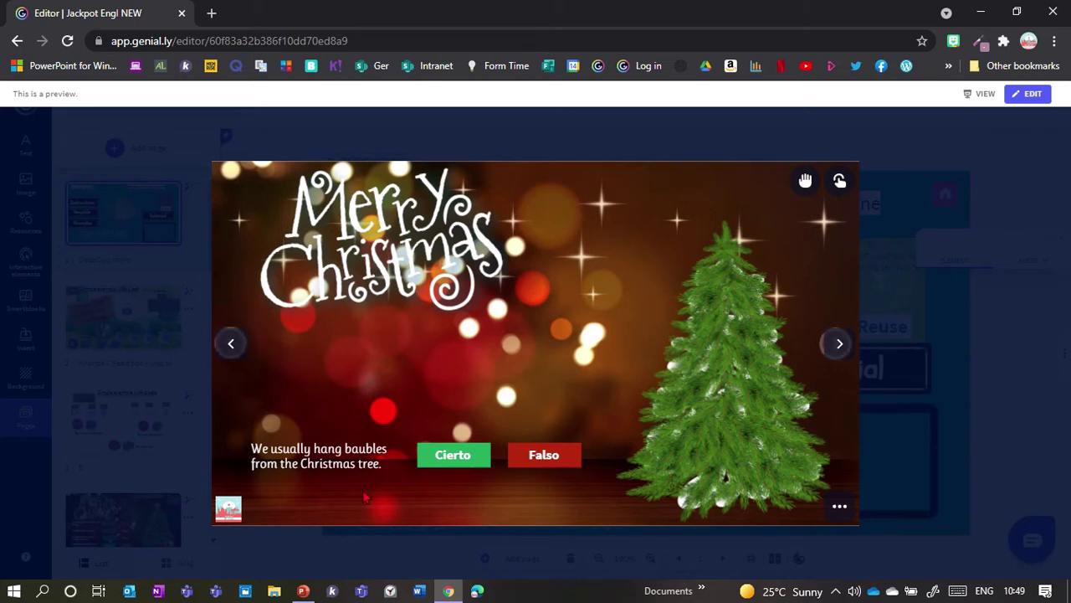
click(460, 461)
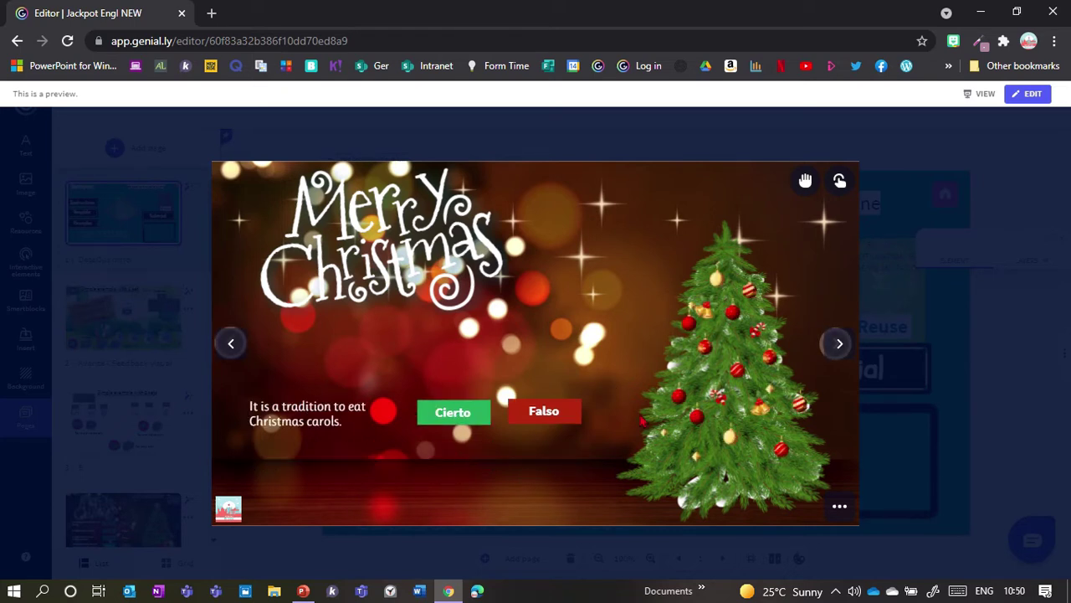
click(456, 413)
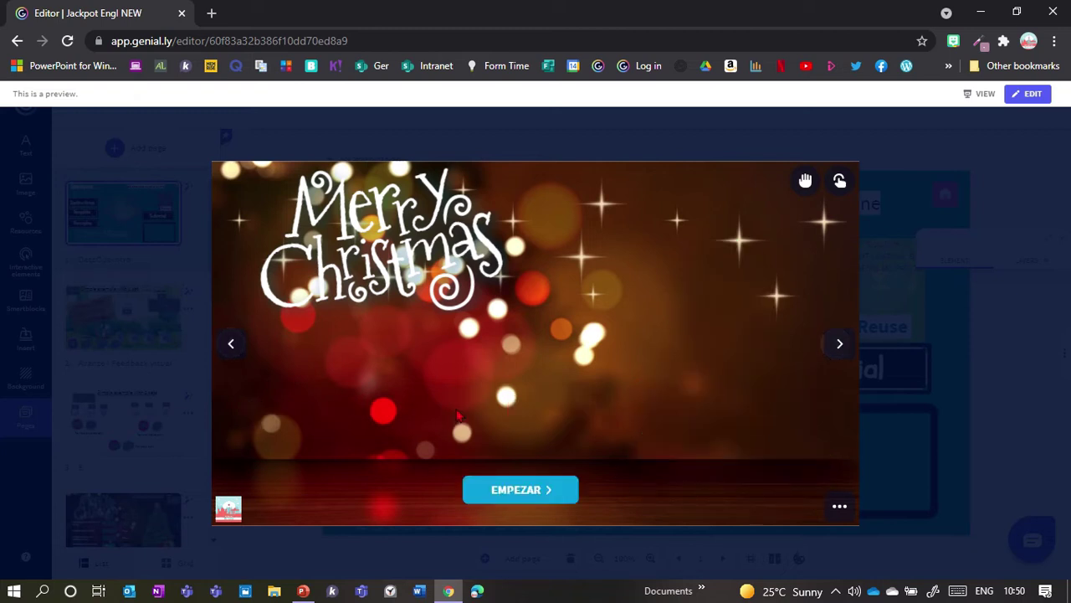
click(532, 494)
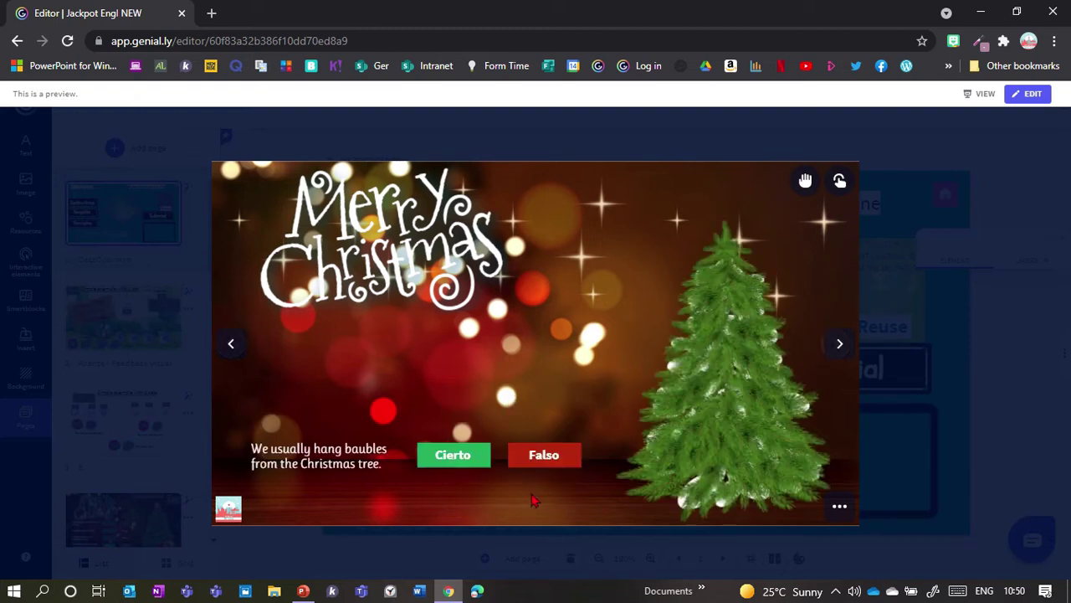
Go to the Who is Who page, reveal all the hints one at a time, and reset the hint board
click(838, 347)
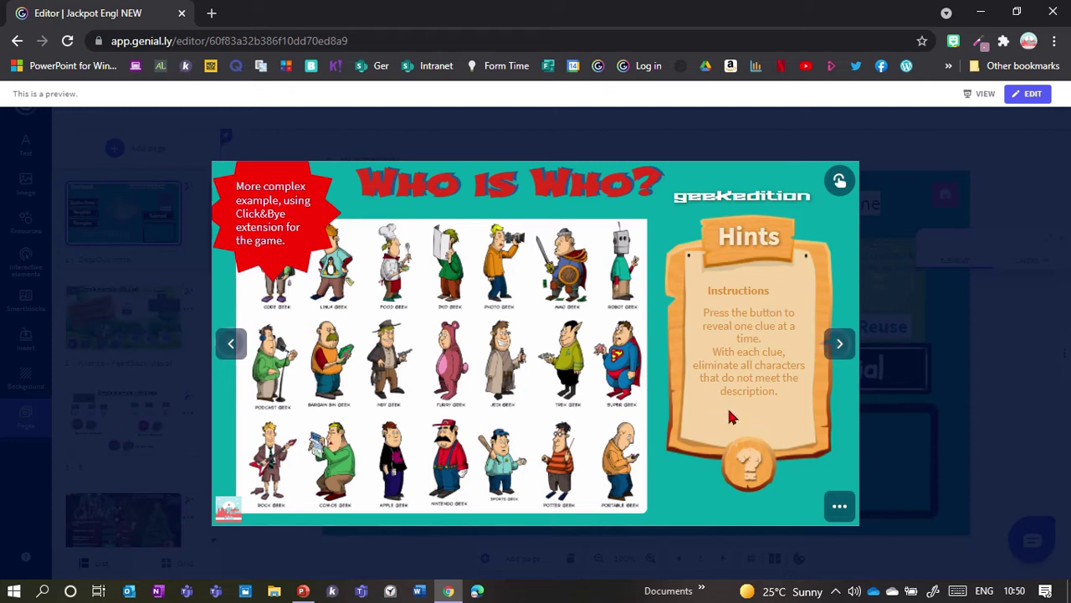
click(750, 474)
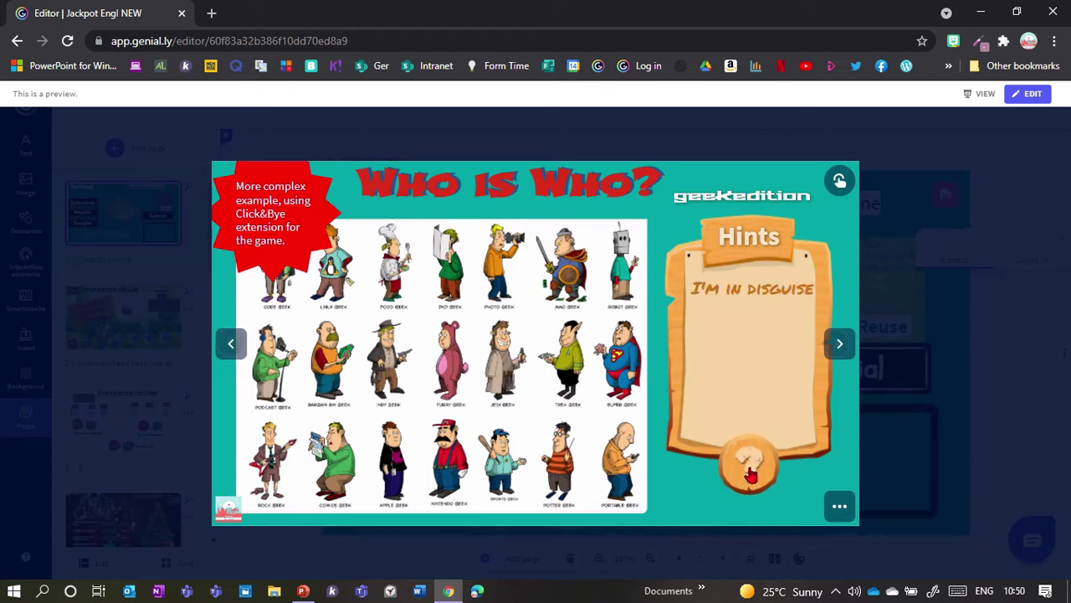
click(751, 474)
click(751, 475)
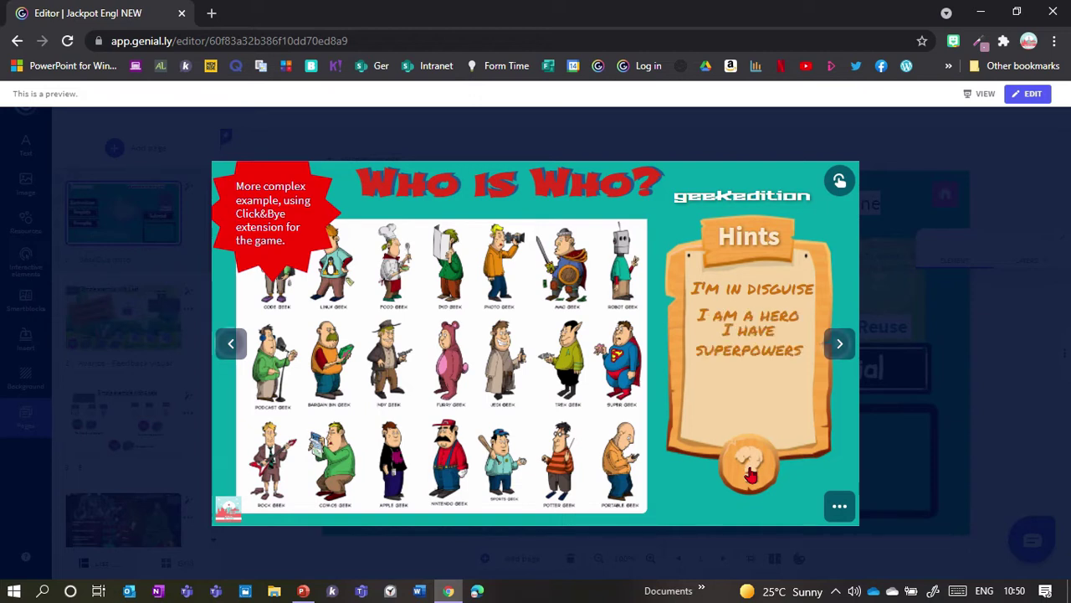
click(751, 475)
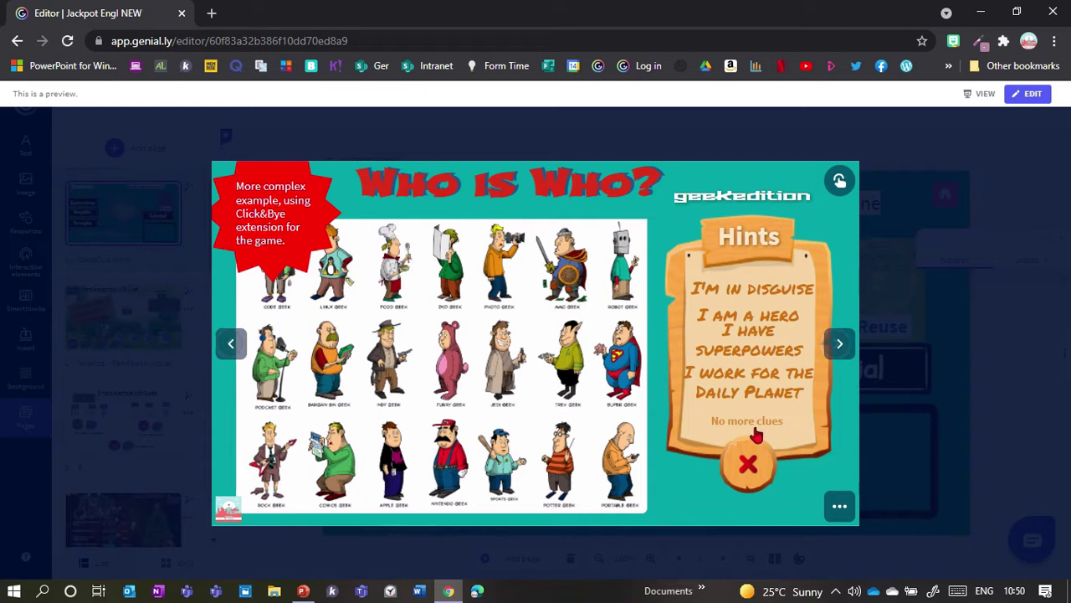
click(751, 471)
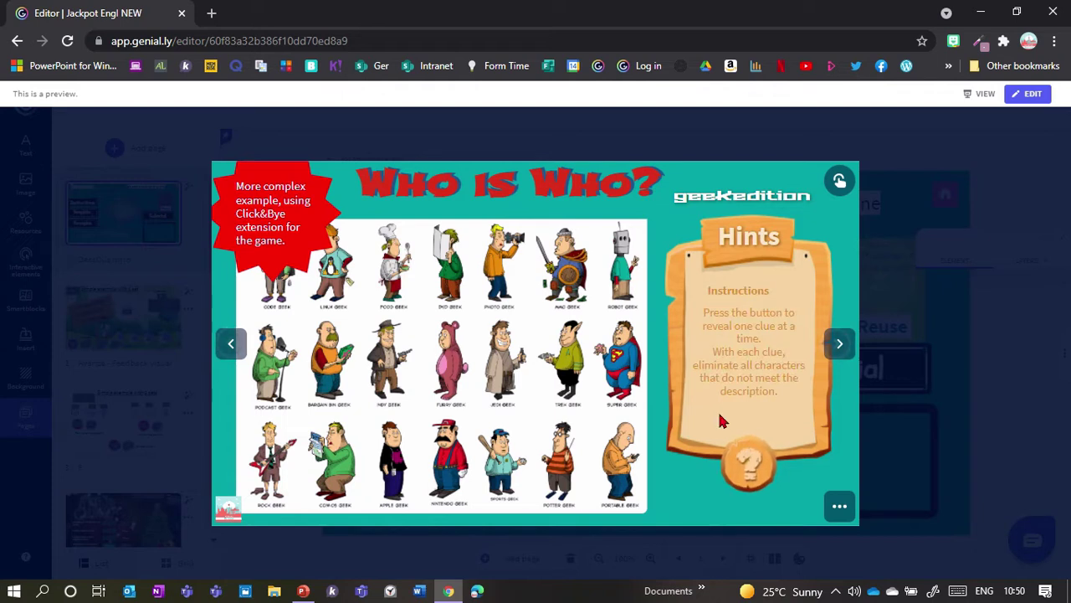
Go to the jigsaw page, place two drawn pieces in the first row's second cell and second row's first cell, and check the placement
click(839, 343)
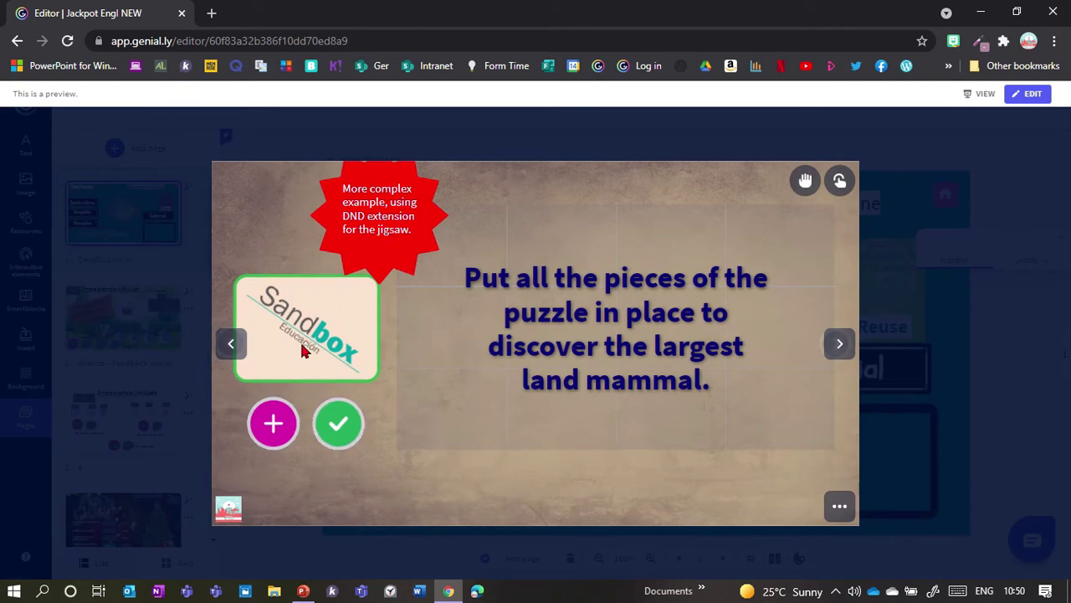
click(274, 424)
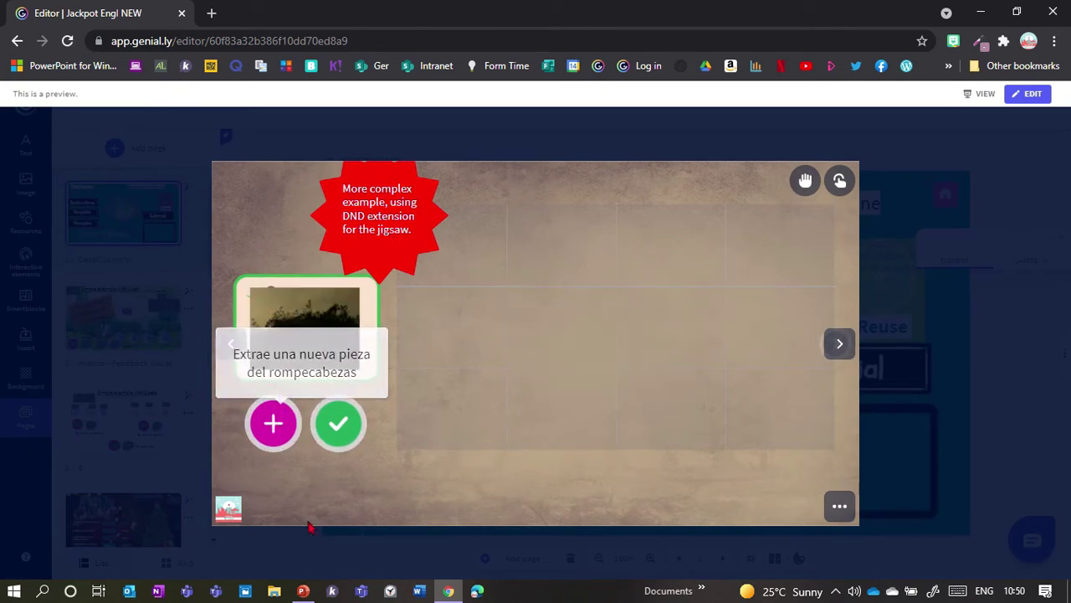
drag(282, 378, 543, 243)
click(269, 425)
drag(293, 310, 440, 304)
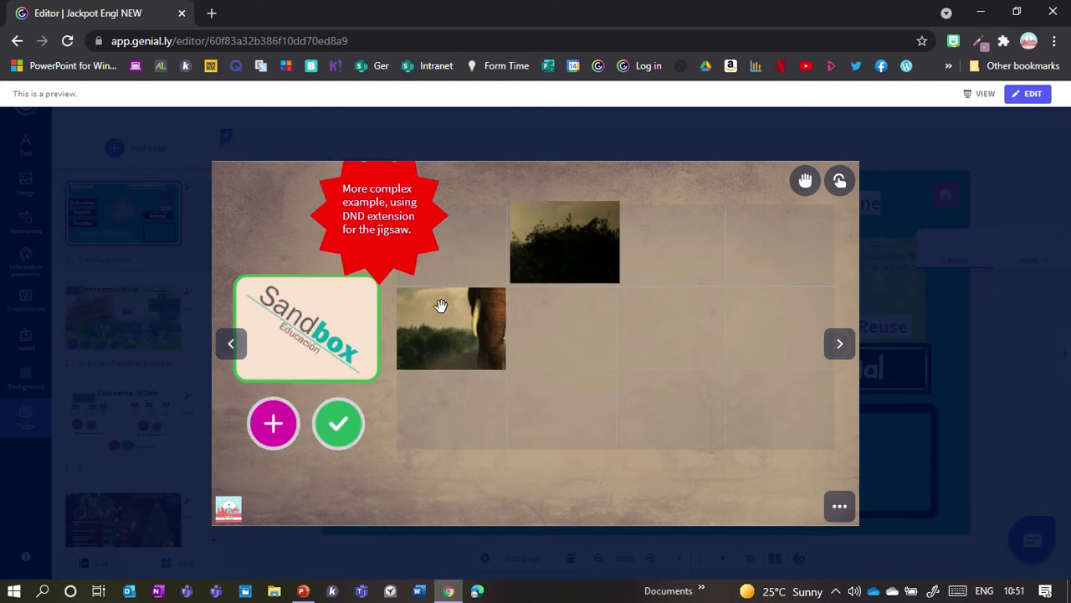
click(340, 434)
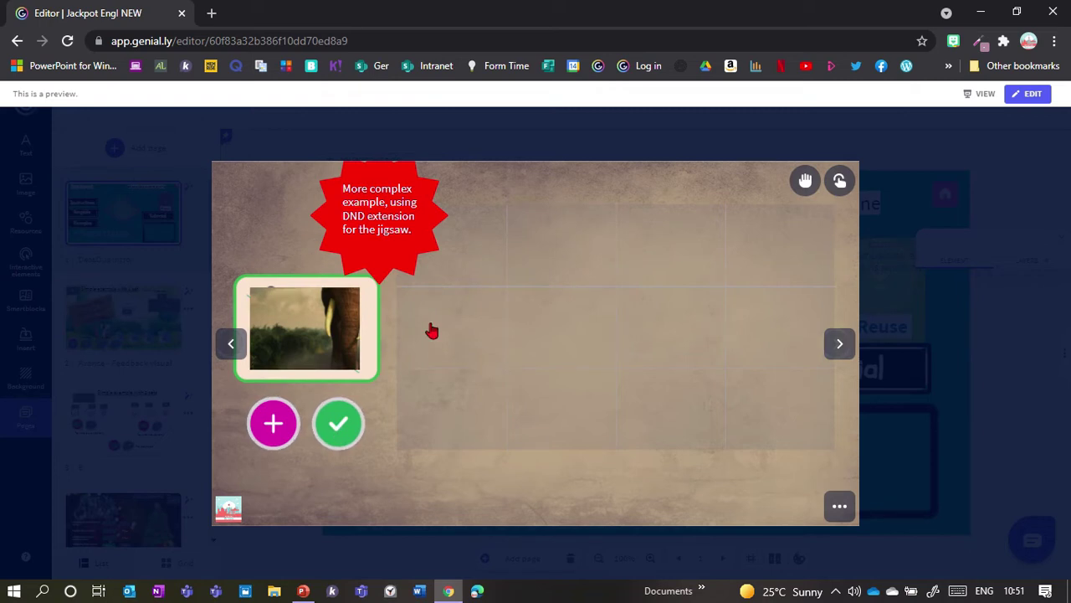
Go to the two-deck card page and reveal a random card from each of the decks
click(840, 343)
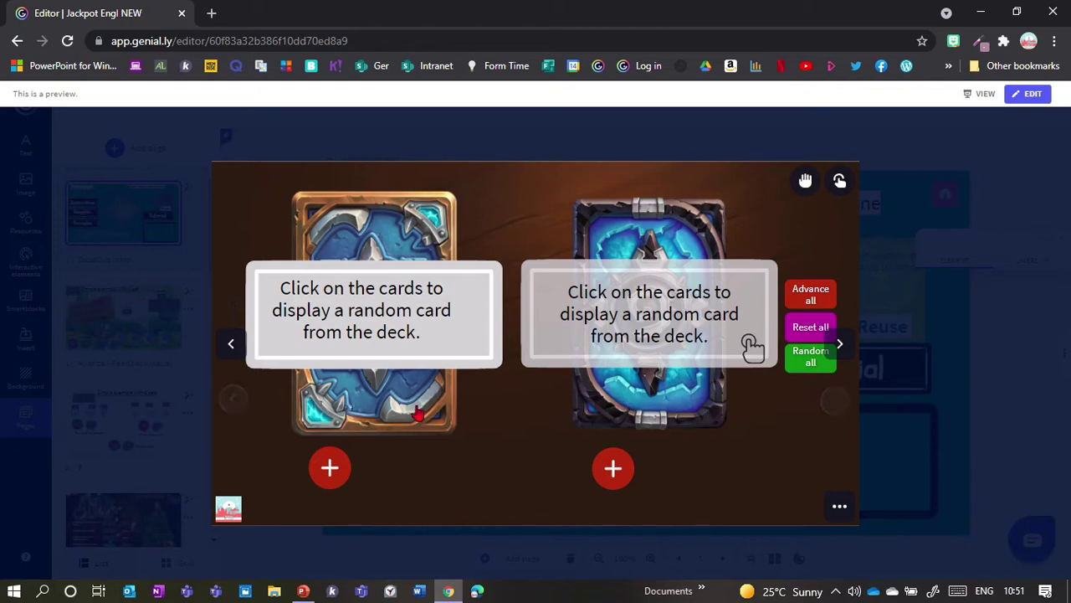
click(335, 327)
click(647, 338)
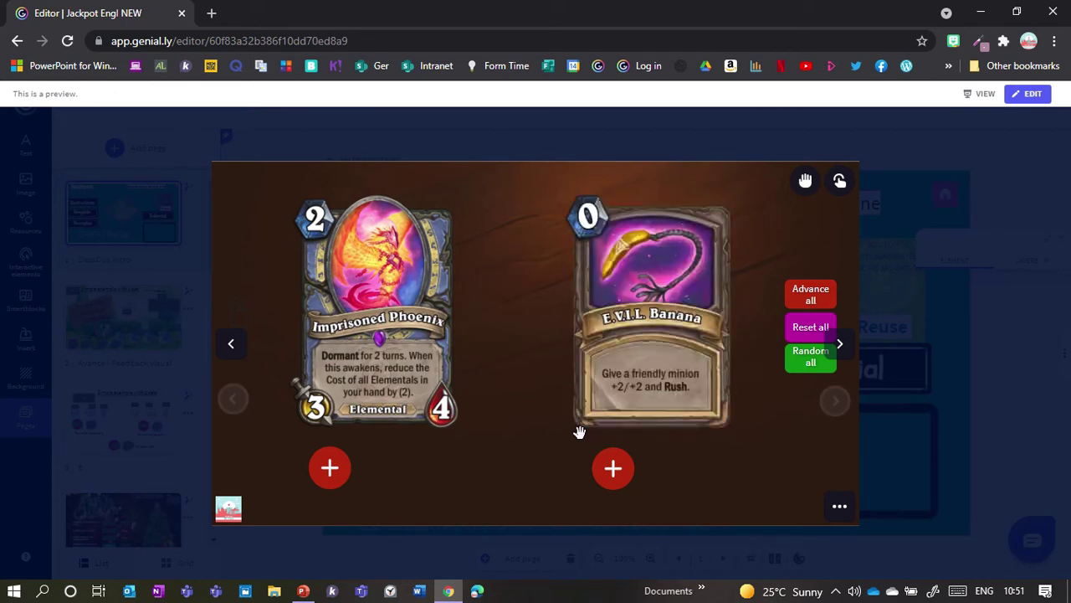
Advance both card decks together twice, and draw a random card from both at once
click(811, 299)
click(810, 299)
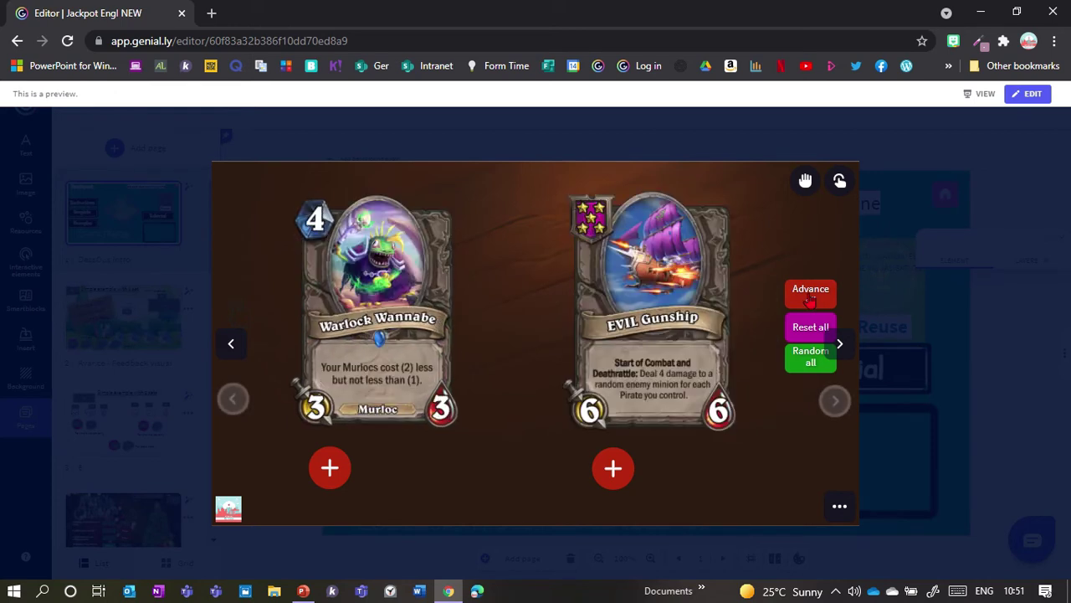
click(808, 358)
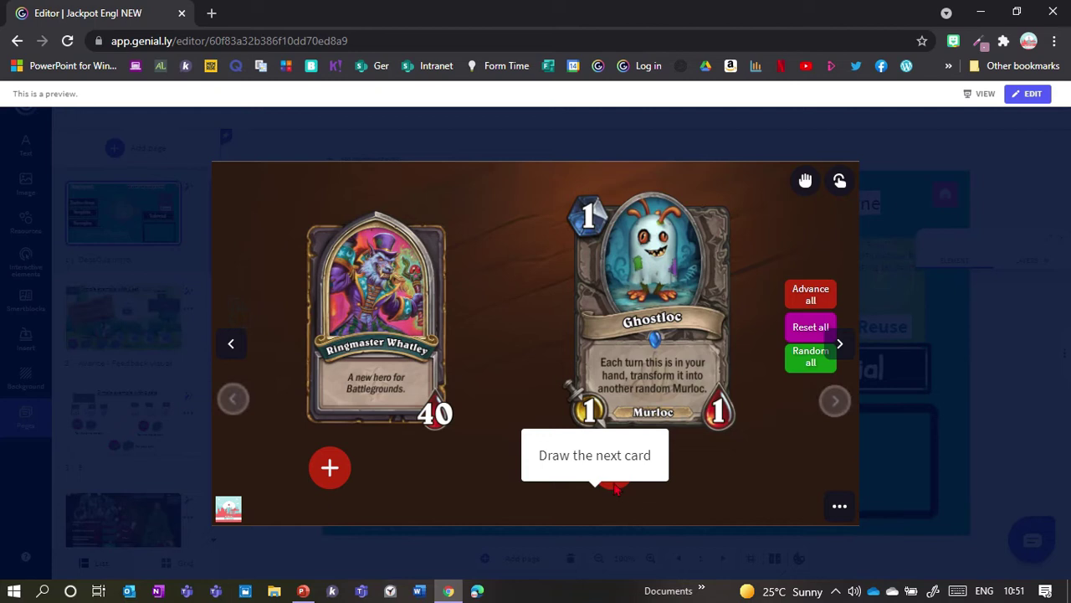
Draw the next cards from the first deck one by one until its reset option appears, and reset that deck
double_click(329, 474)
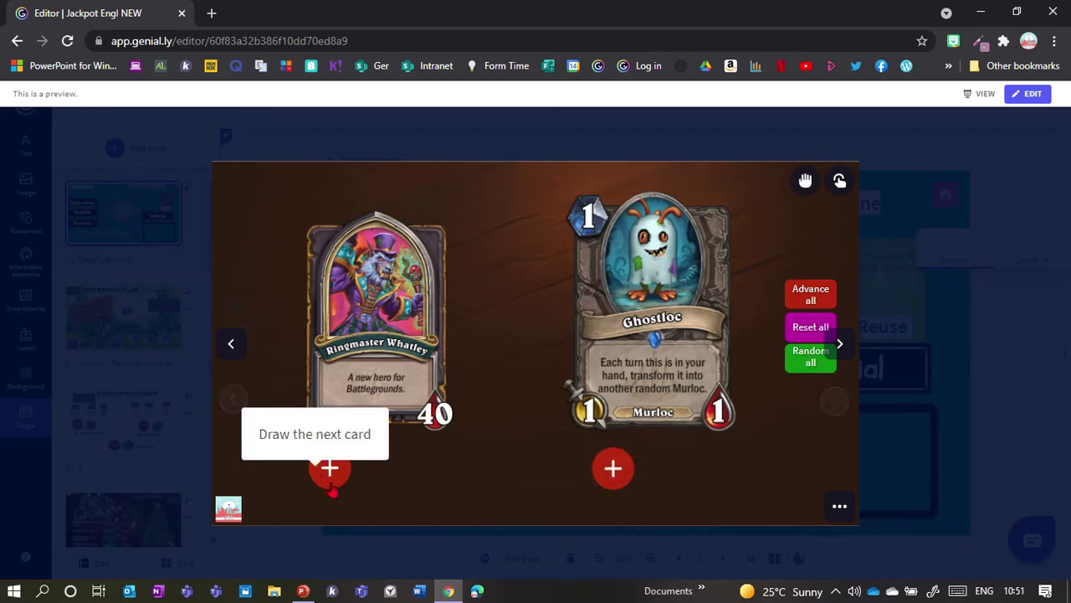
click(332, 492)
click(332, 492)
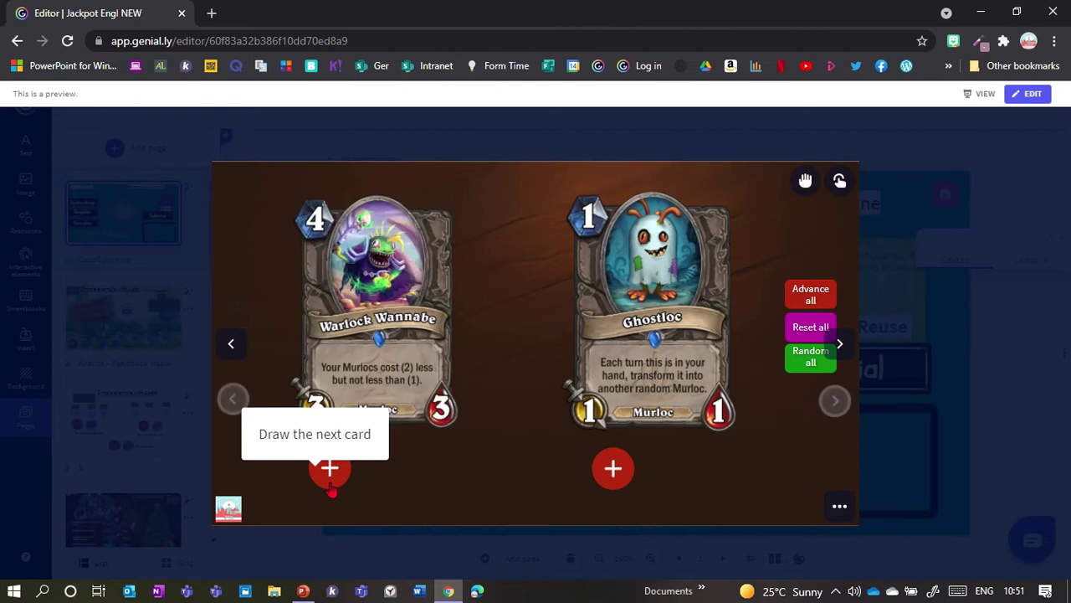
click(333, 492)
click(332, 492)
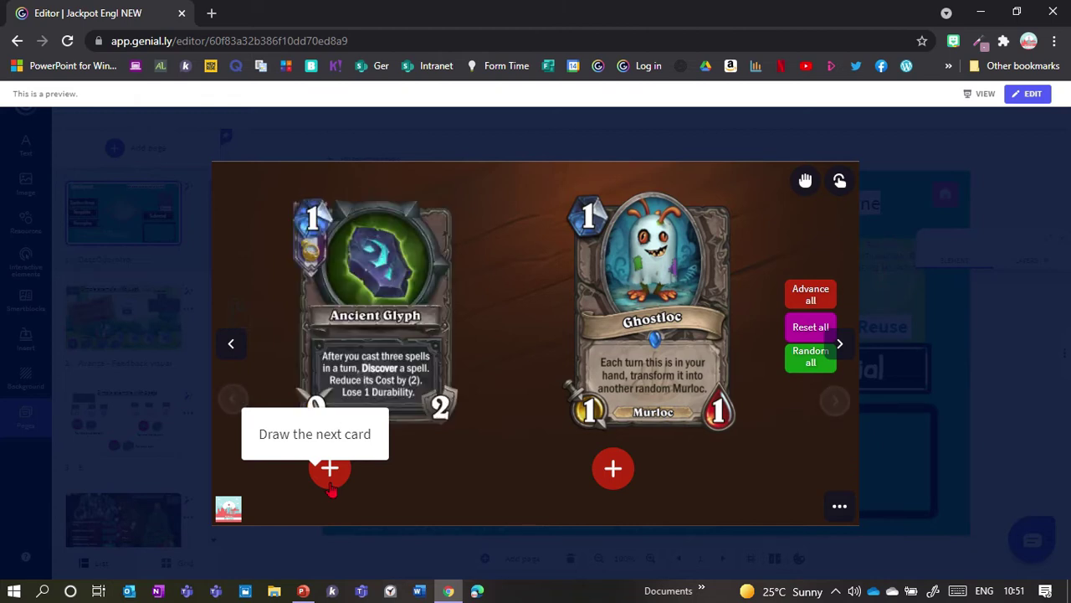
click(331, 492)
click(332, 492)
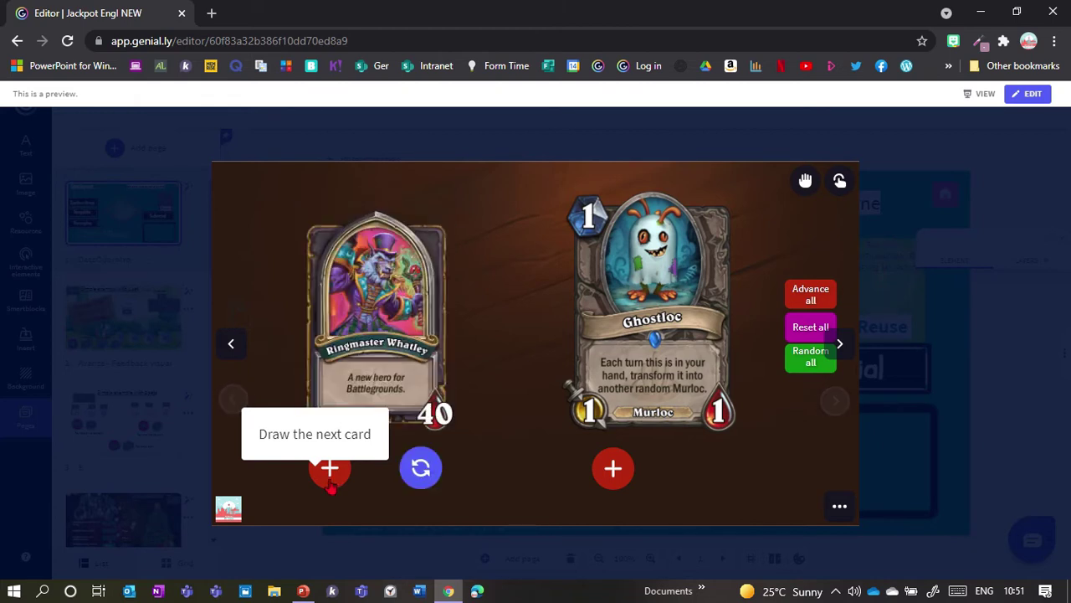
click(427, 478)
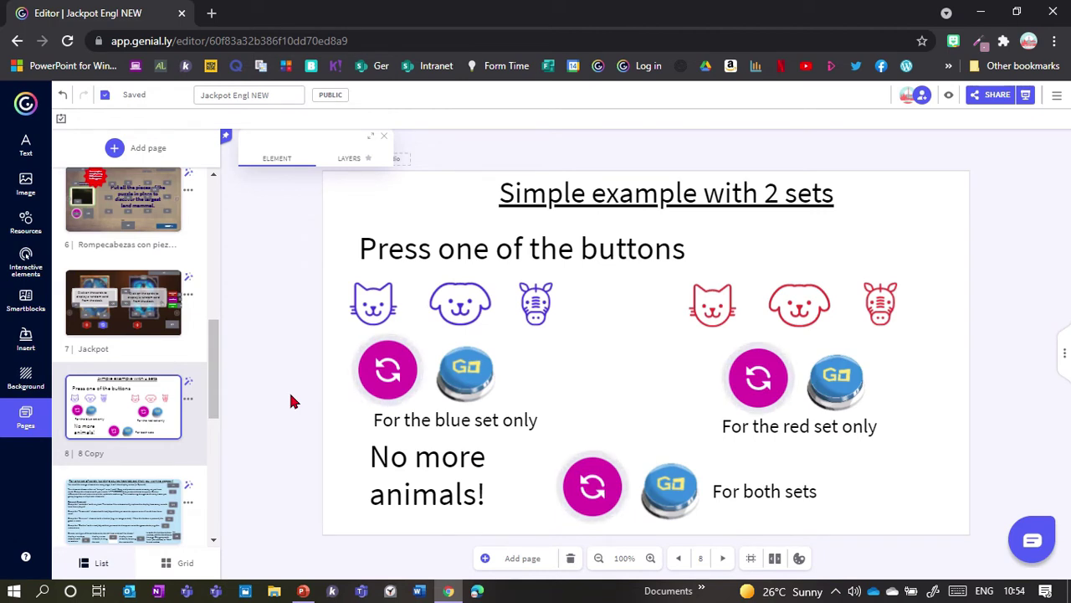
drag(214, 359, 218, 418)
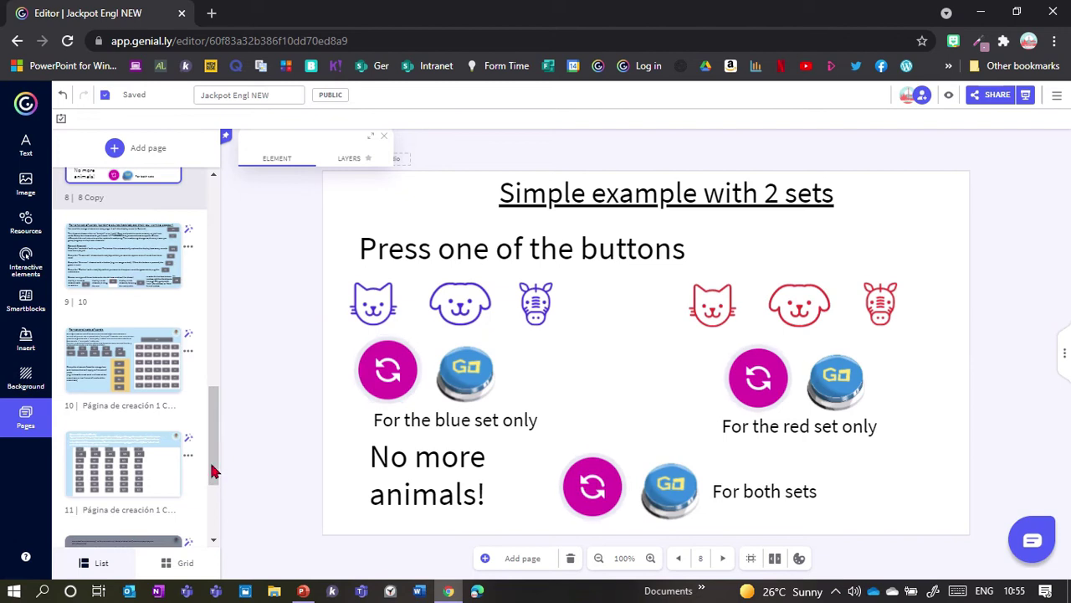
drag(218, 436, 222, 380)
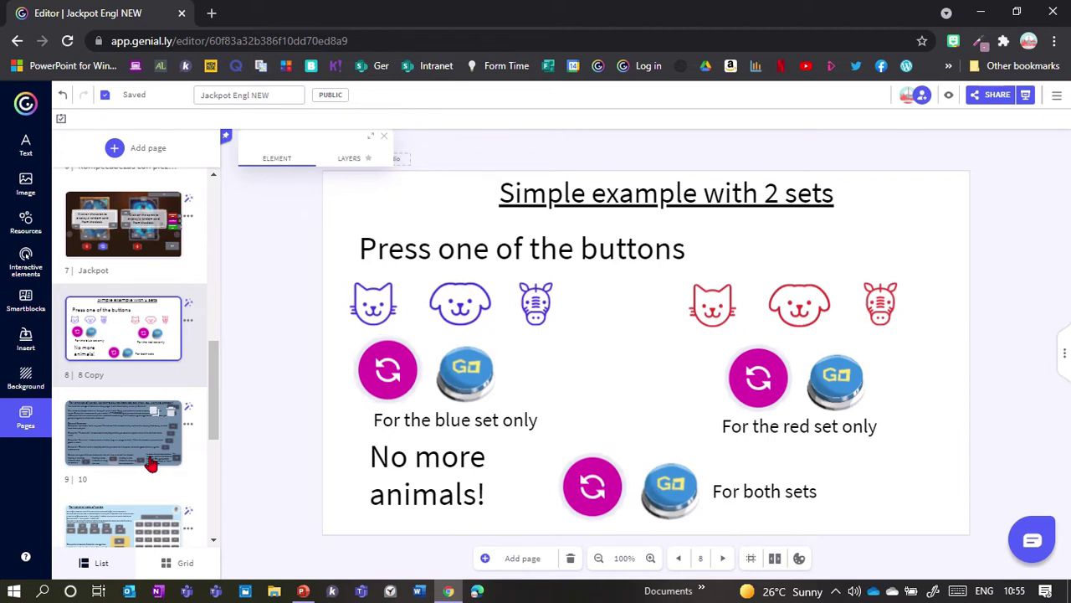
drag(216, 410, 212, 378)
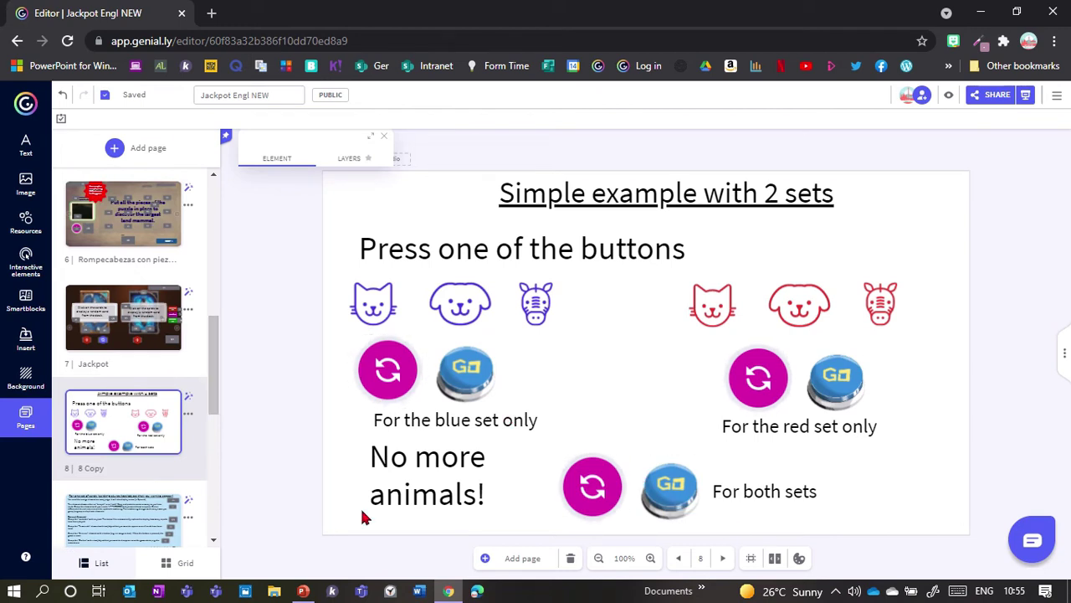
drag(215, 366, 215, 369)
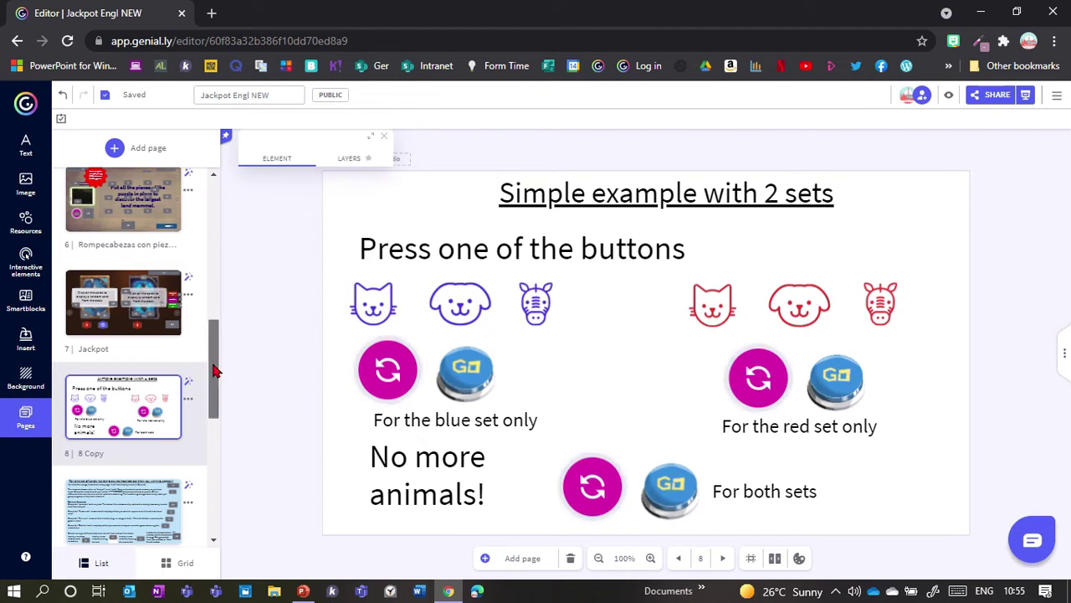
drag(215, 371, 215, 374)
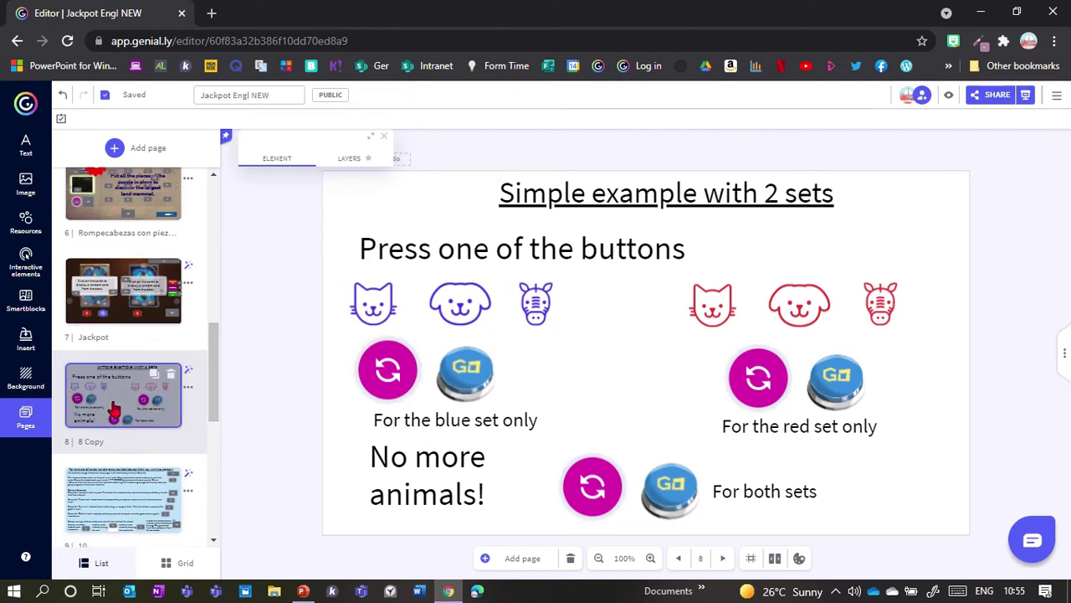
Start adding pages from existing creations and search them for "Jackpot"
click(136, 154)
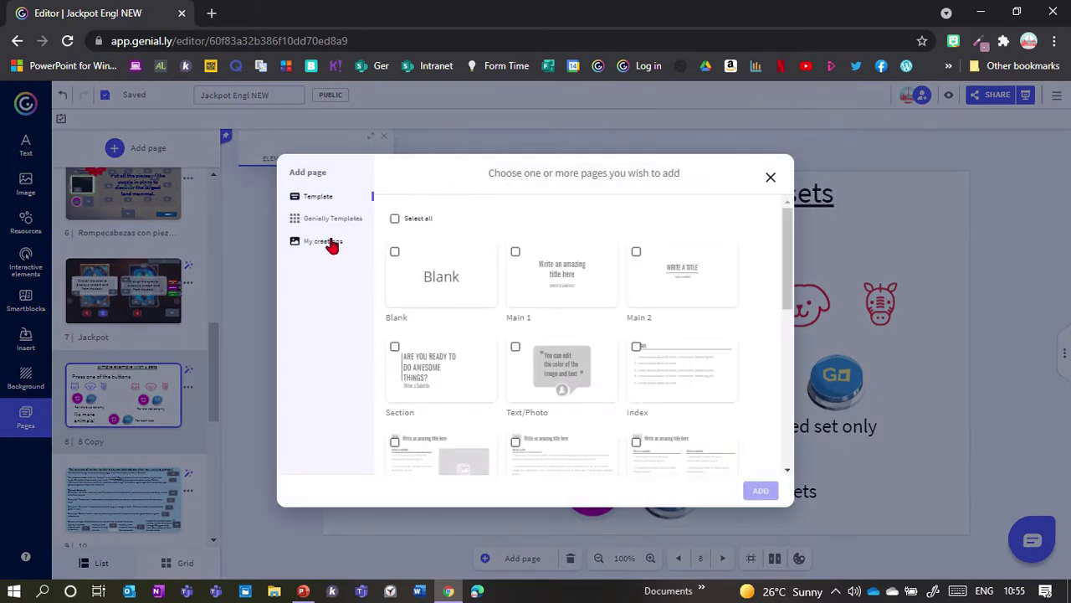
click(326, 241)
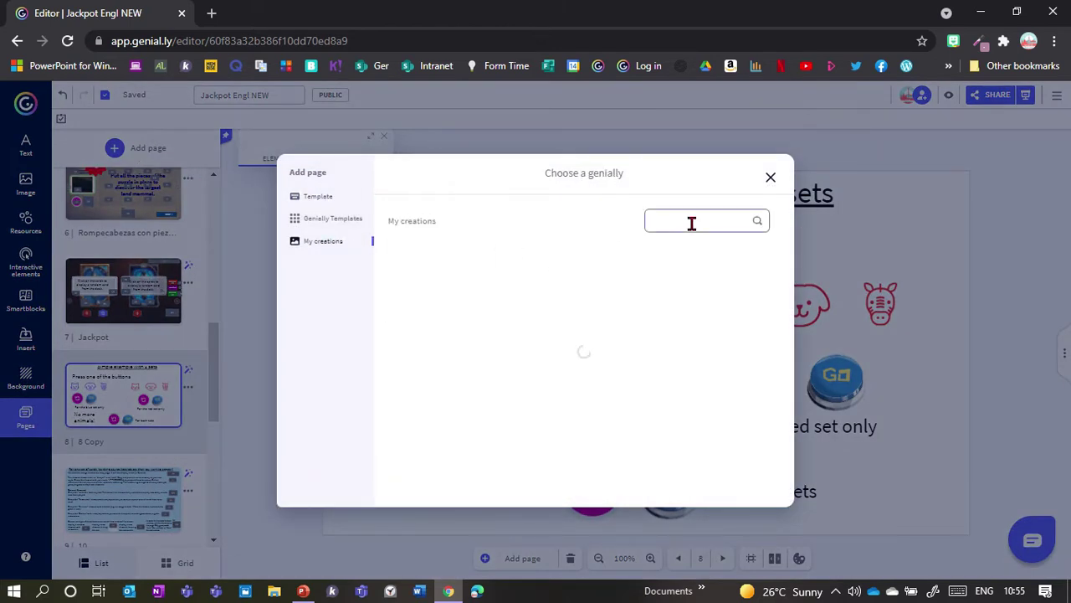
text(Jack)
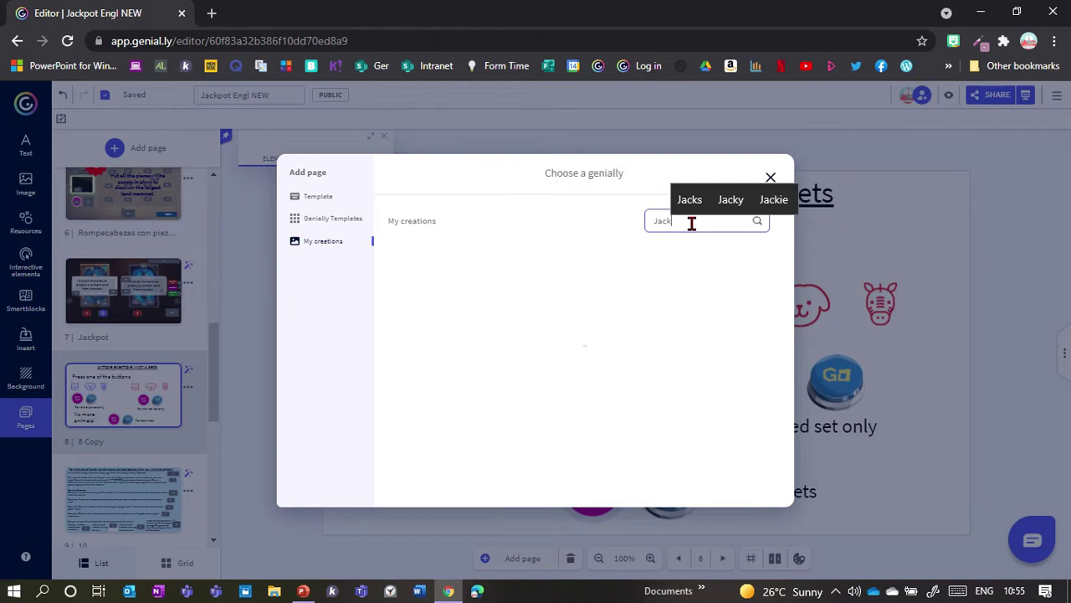
text(pat)
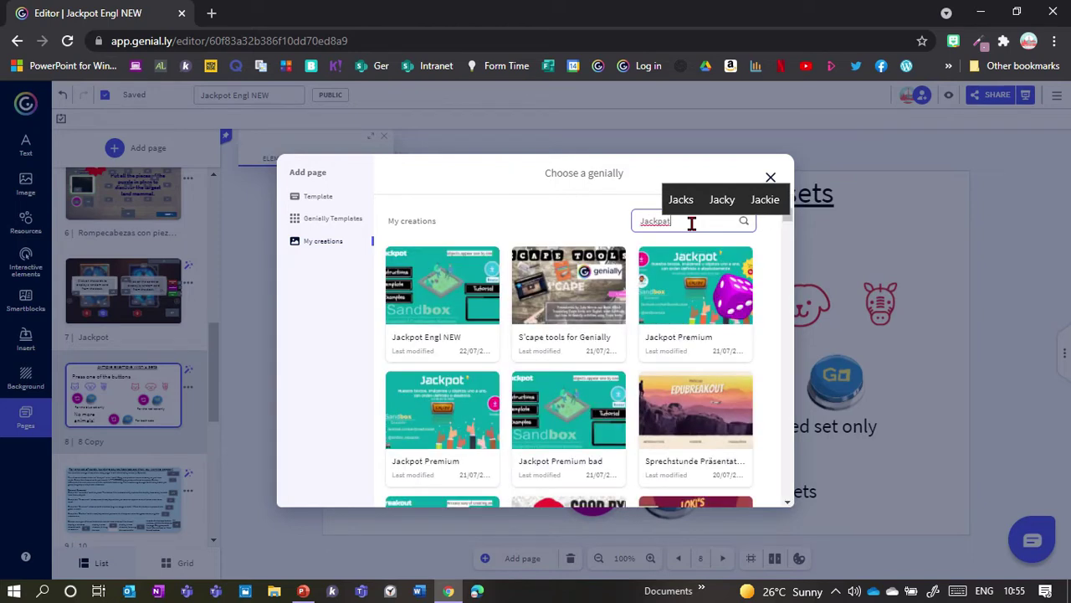
key(BackSpace)
key(BackSpace)
text(ot)
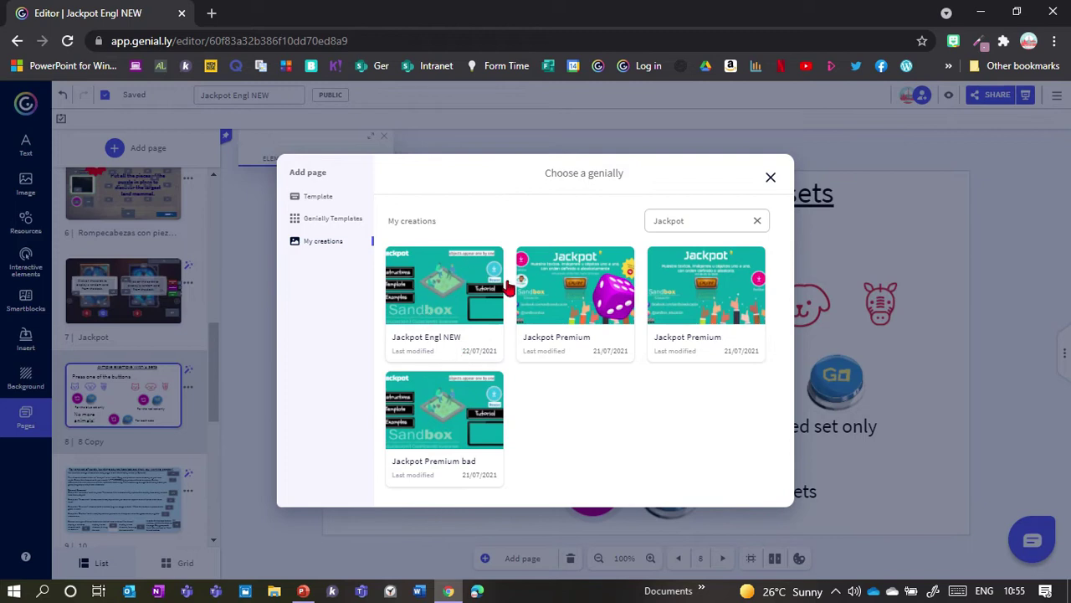
Mark page 10 and both Página de creación 1 pages of Jackpot Engl NEW for adding, and close the page chooser without adding them
click(453, 296)
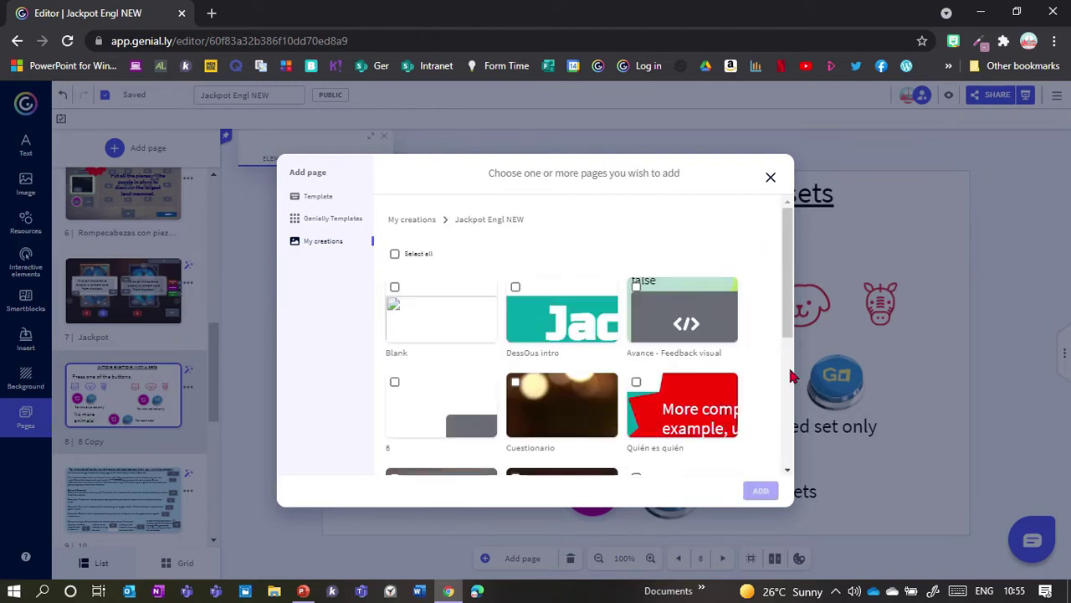
scroll(787, 423, down, 5)
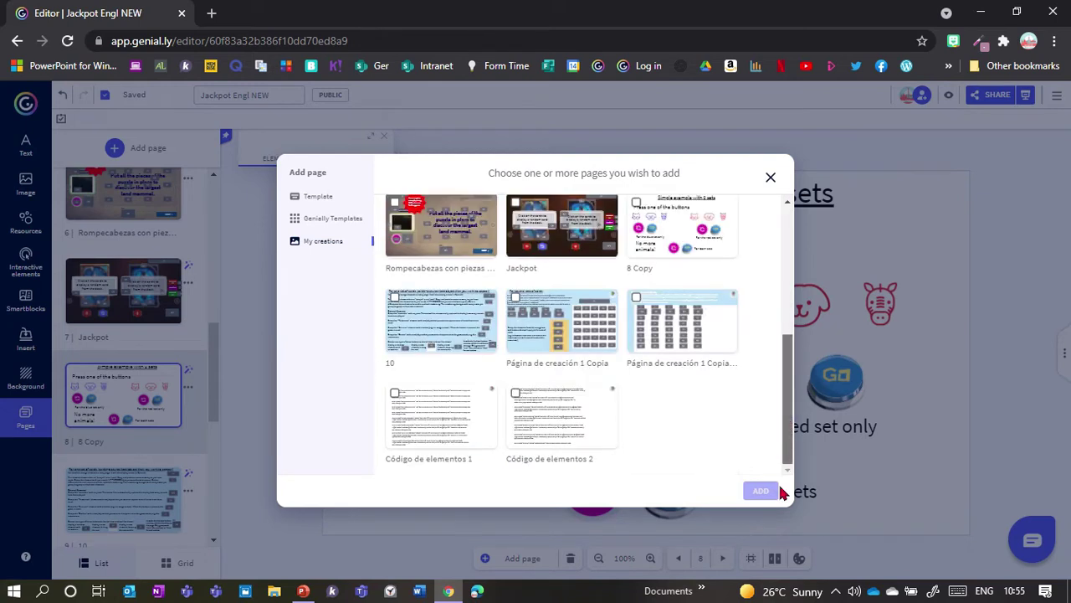
click(394, 318)
click(523, 335)
click(665, 333)
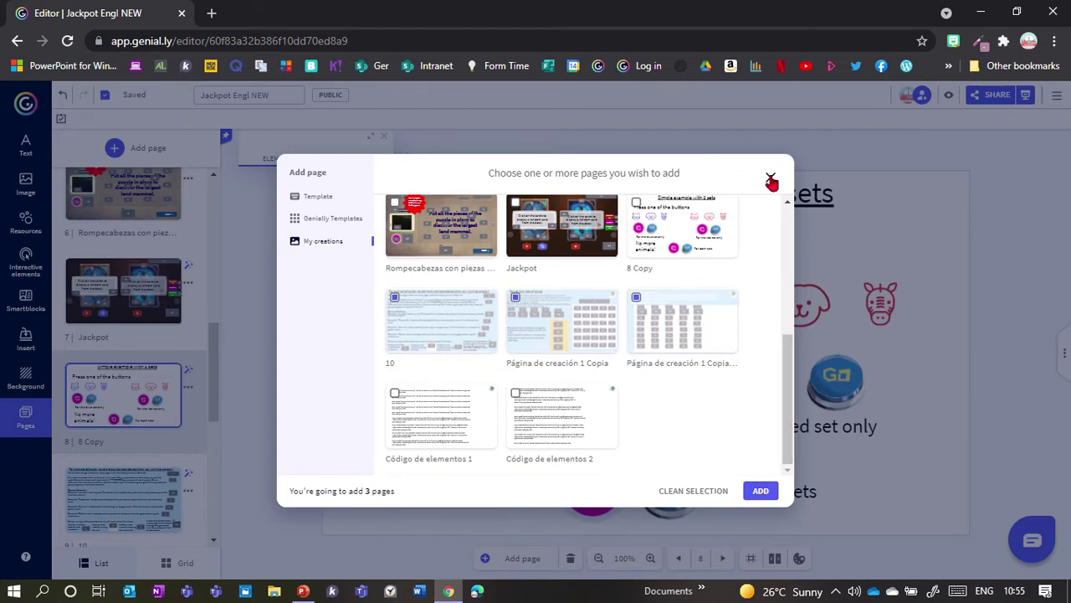
click(230, 368)
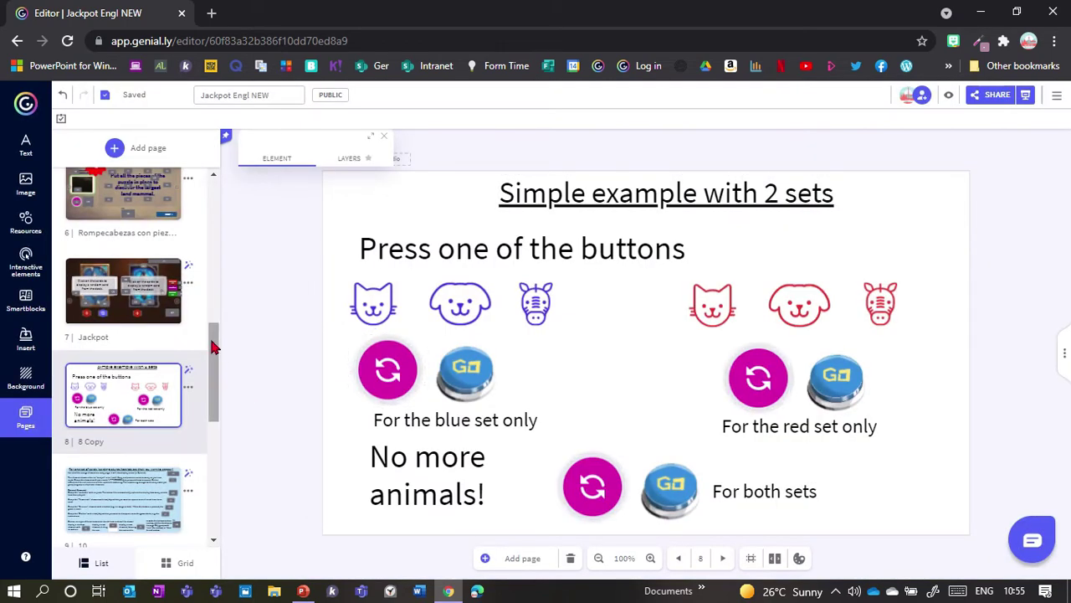
Copy the orange "No borrar" code element from instruction page 9 to the upper-right corner of the two-set example on page 8
scroll(218, 358, down, 3)
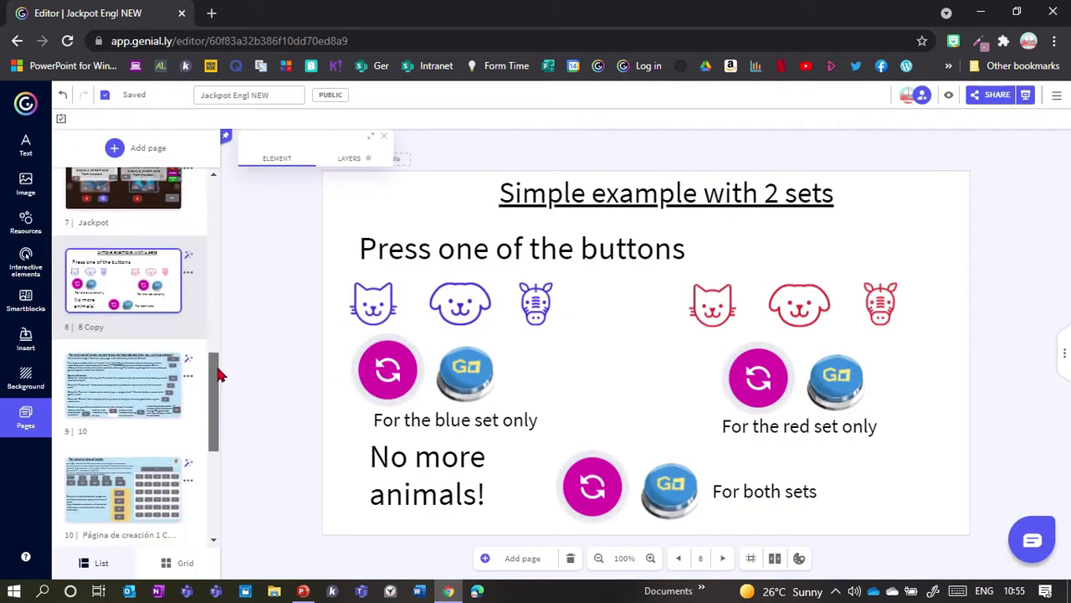
click(139, 397)
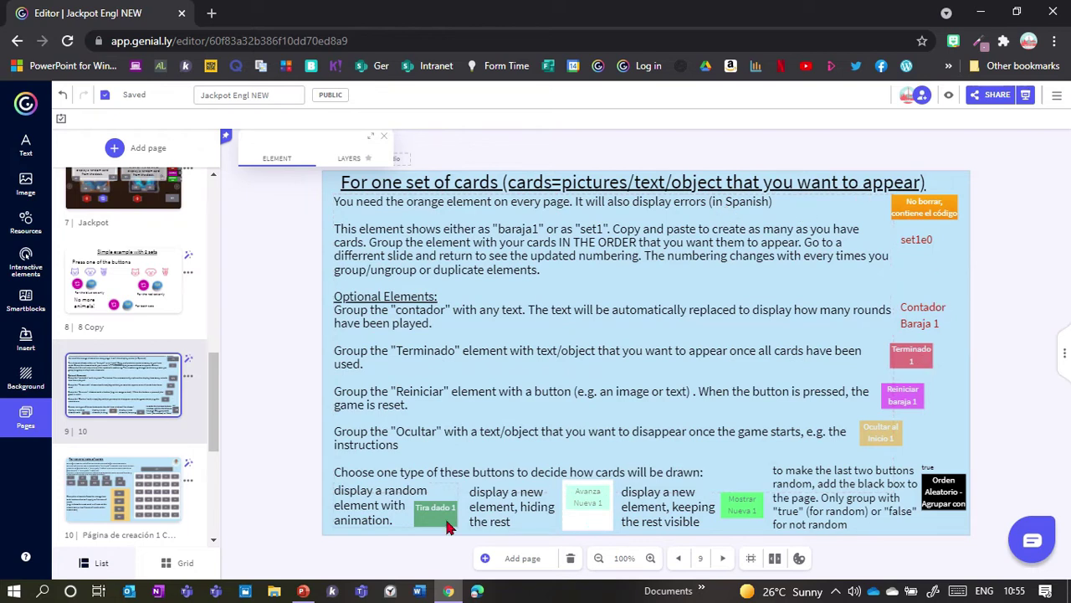
click(936, 215)
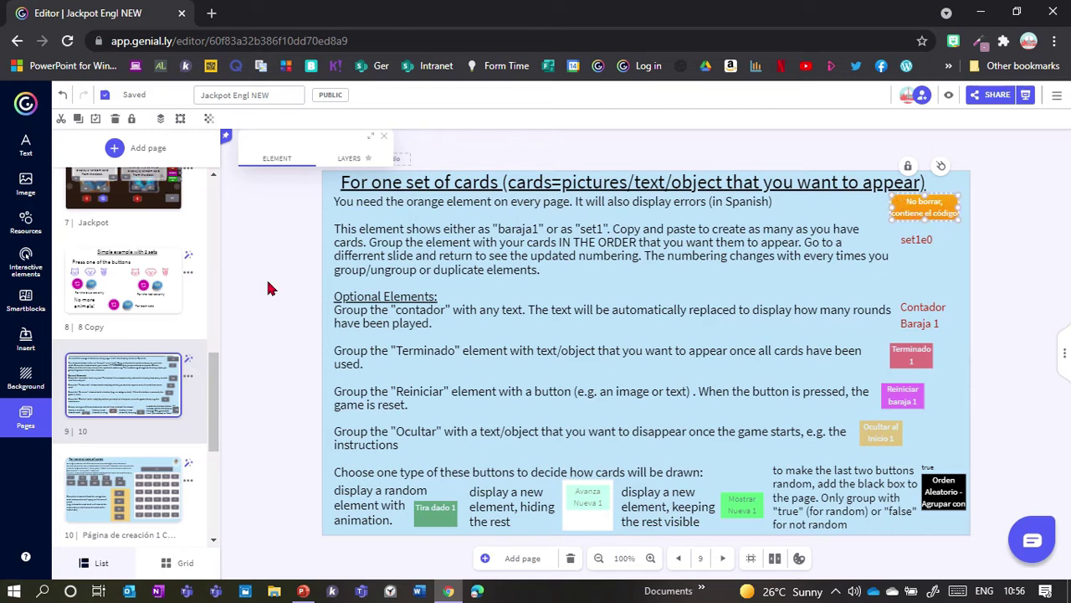
click(143, 289)
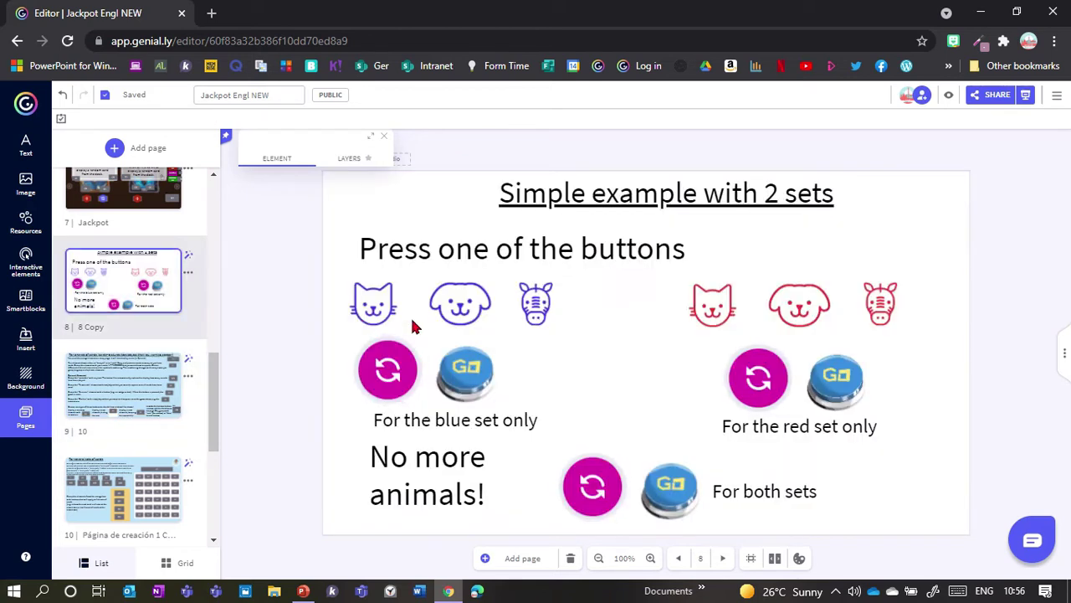
key(ctrl+v)
drag(907, 208, 914, 194)
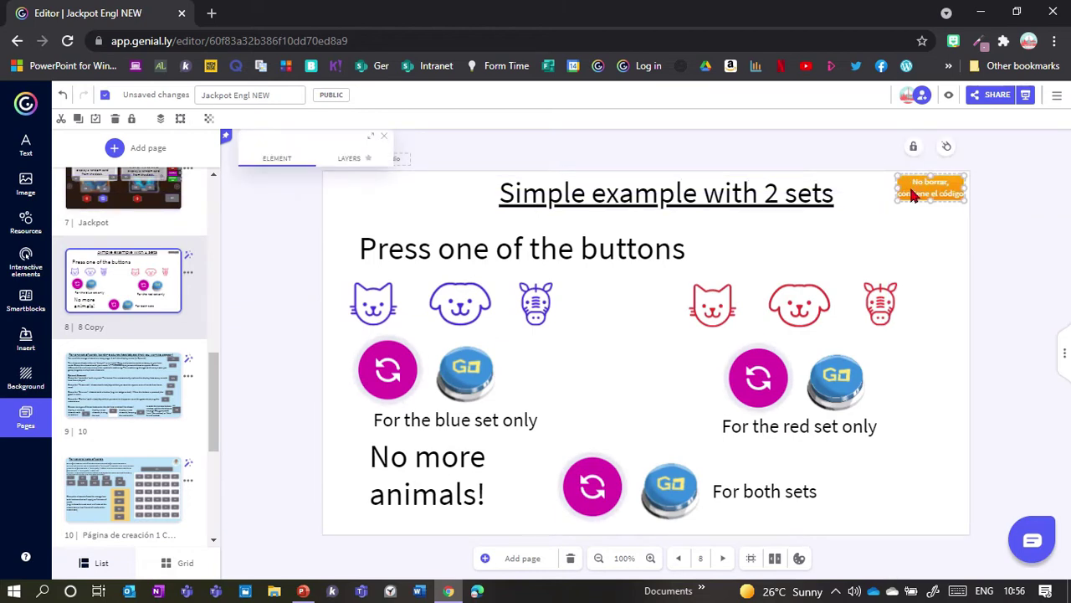
Enlarge the orange code element on page 8 to fit its full text, and preview the page to check its error log
drag(885, 229, 926, 256)
drag(943, 198, 943, 199)
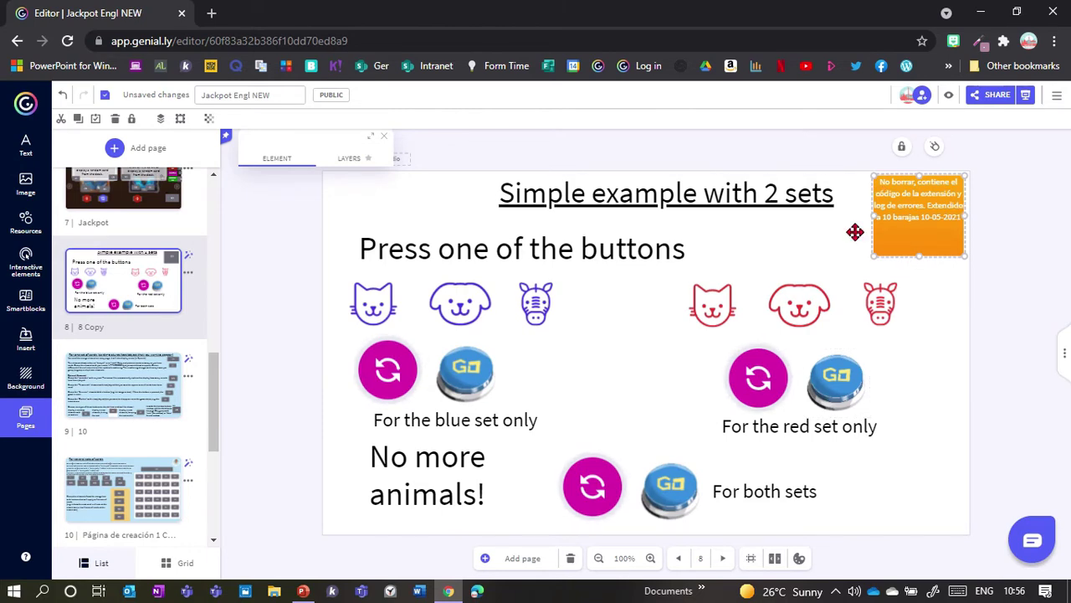
click(949, 98)
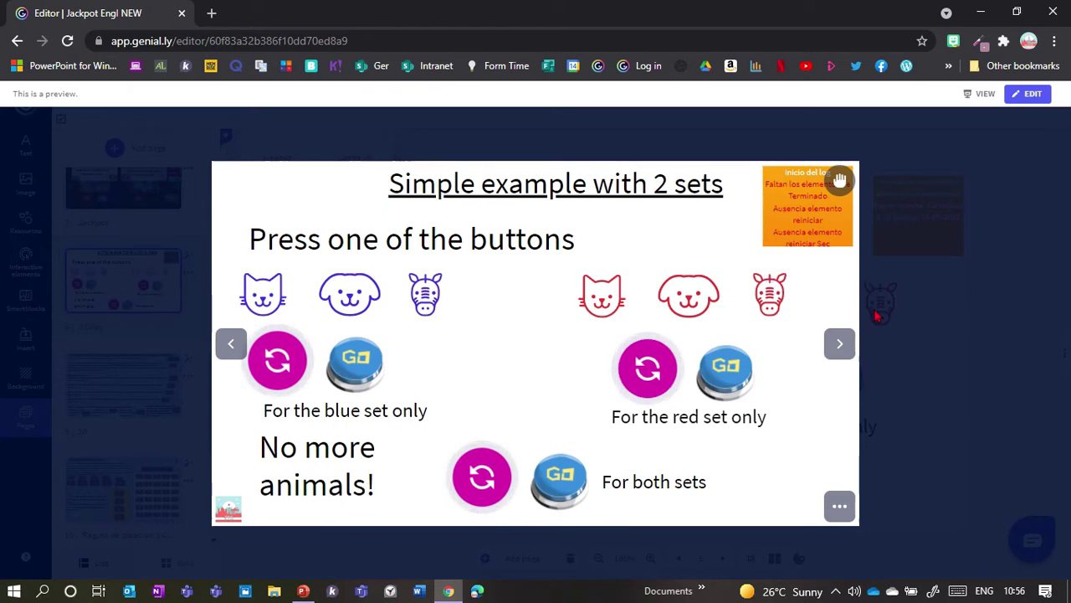
key(Escape)
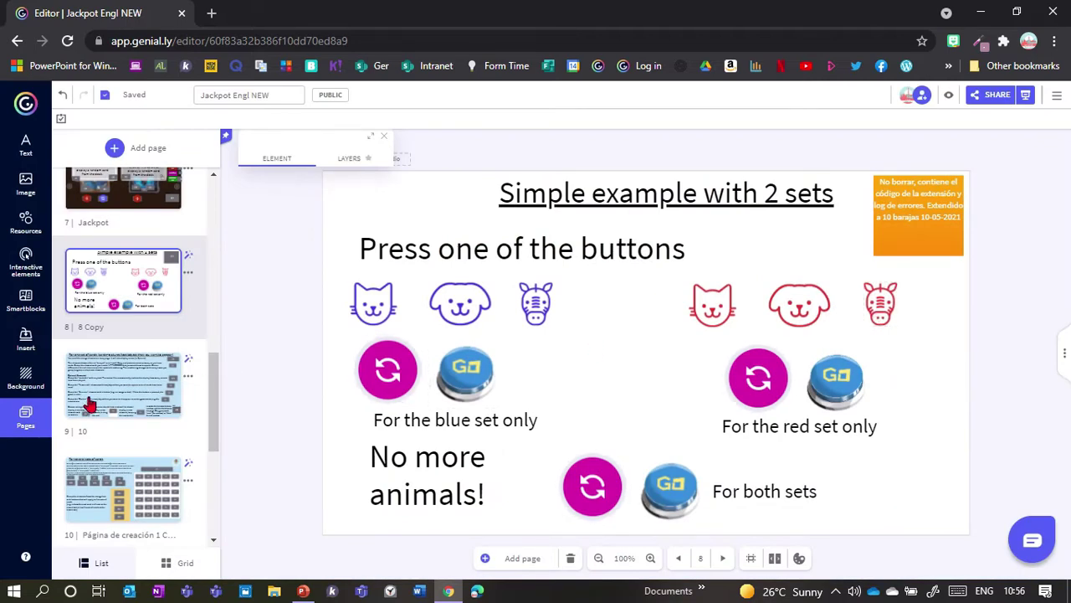
Copy the red set 1 element from instruction page 9 to page 8 and place it directly above the blue cat
click(90, 404)
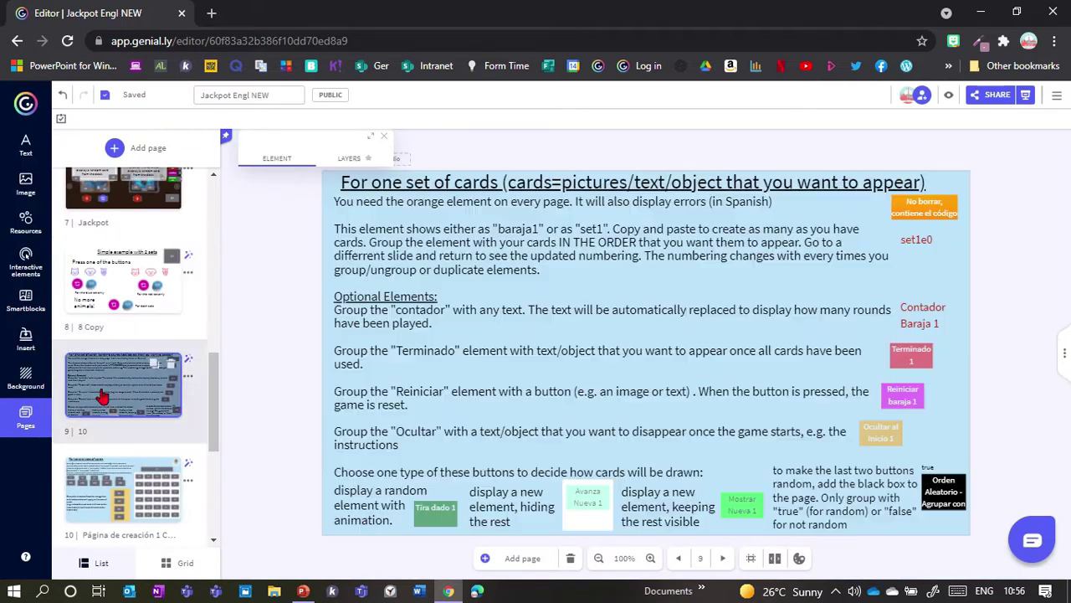
mouse_move(923, 237)
mouse_down()
mouse_move(945, 234)
mouse_move(934, 239)
mouse_up()
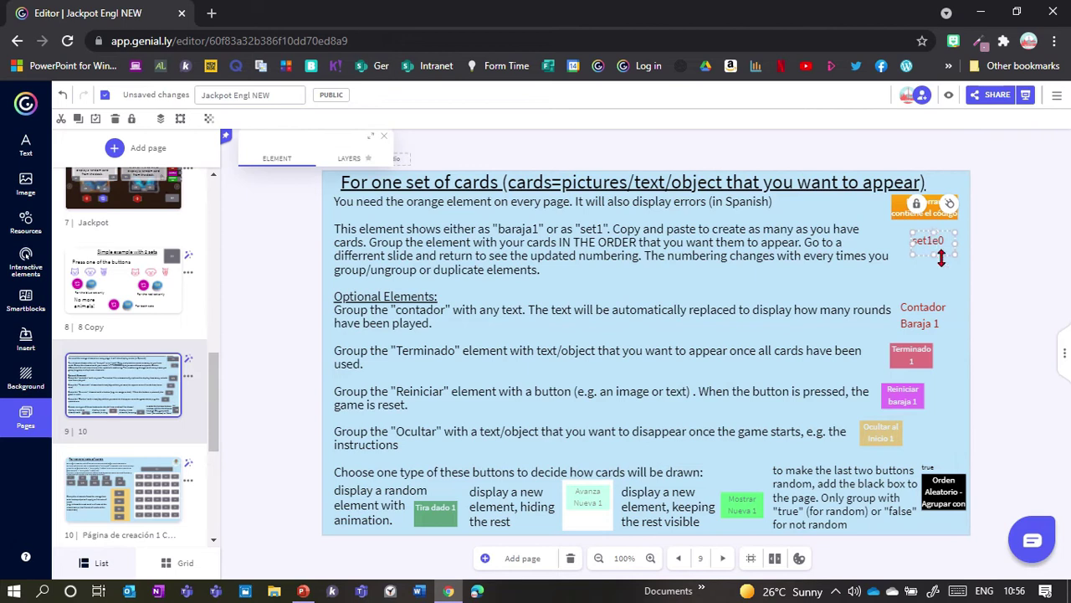
scroll(927, 245, up, 3)
click(139, 307)
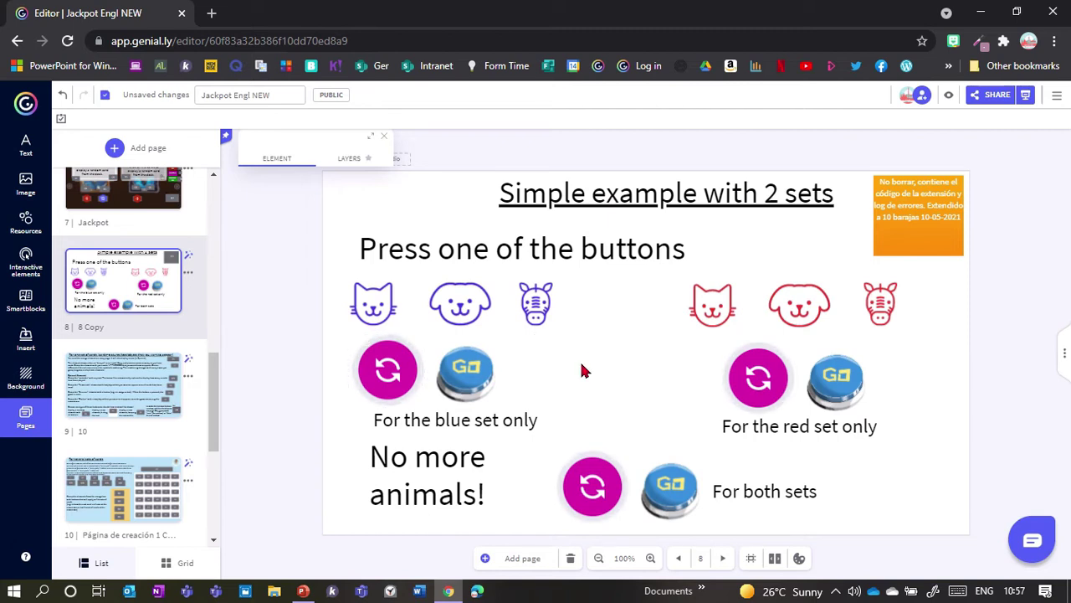
click(941, 248)
drag(942, 248, 372, 272)
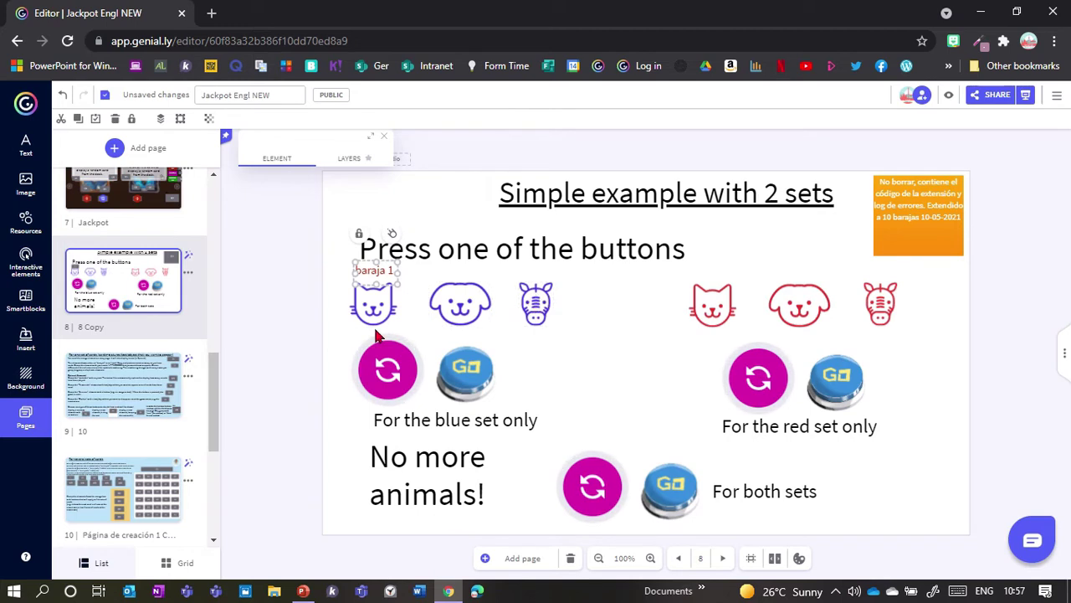
Duplicate the red set 1 element and place the copies directly above the blue dog and the blue zebra
drag(374, 278, 376, 285)
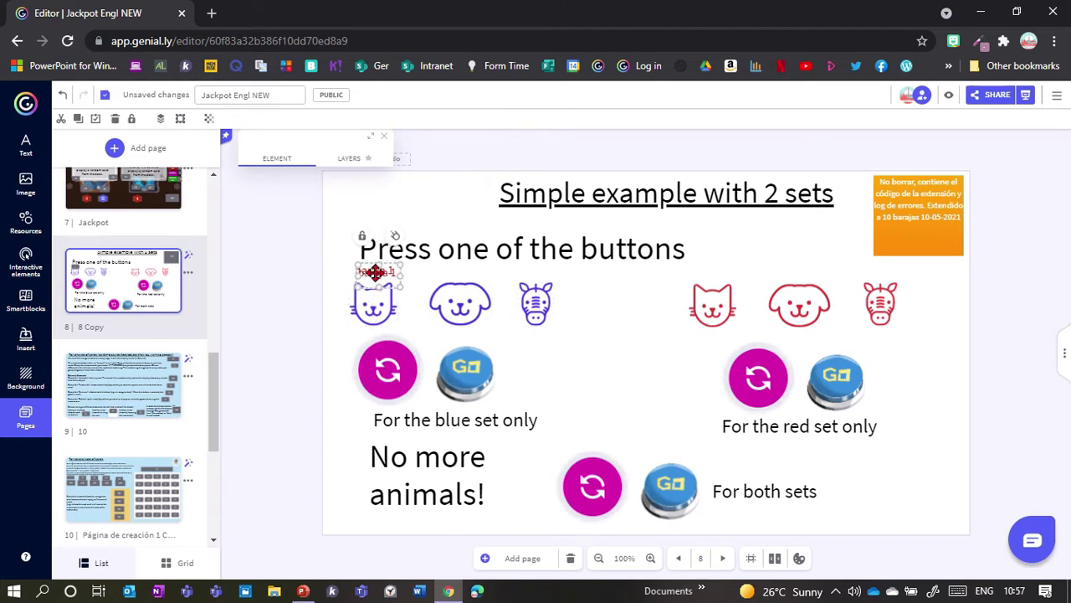
drag(456, 268, 456, 270)
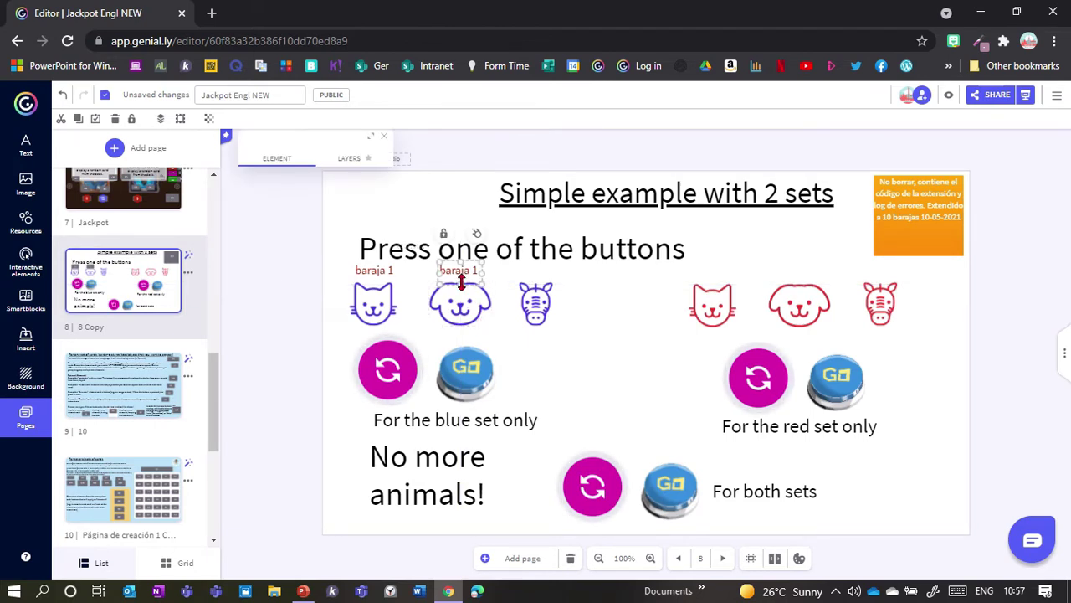
key(ctrl+d)
drag(466, 270, 536, 270)
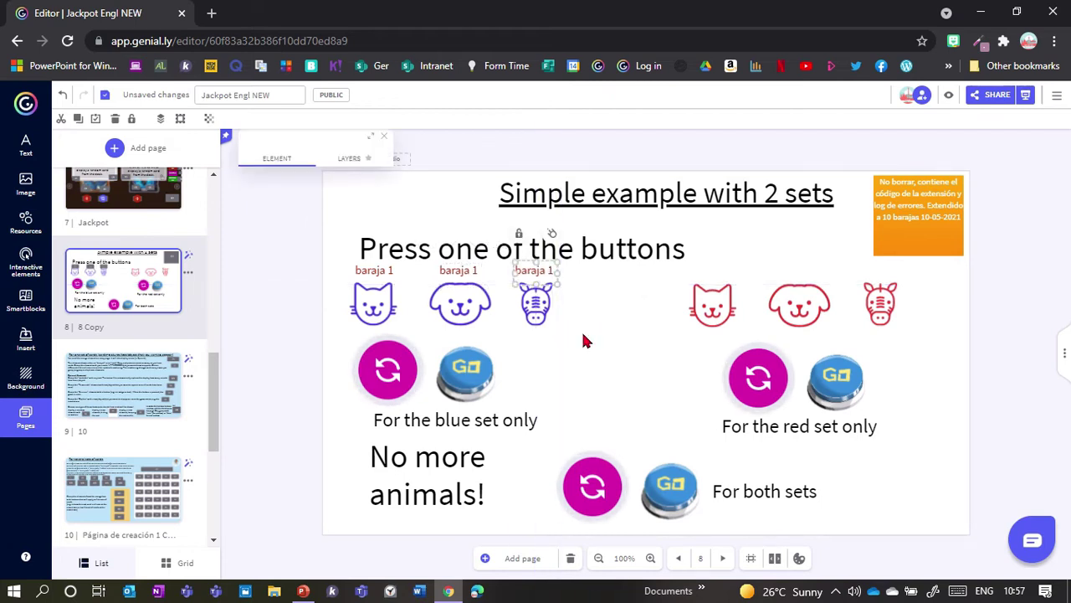
click(583, 338)
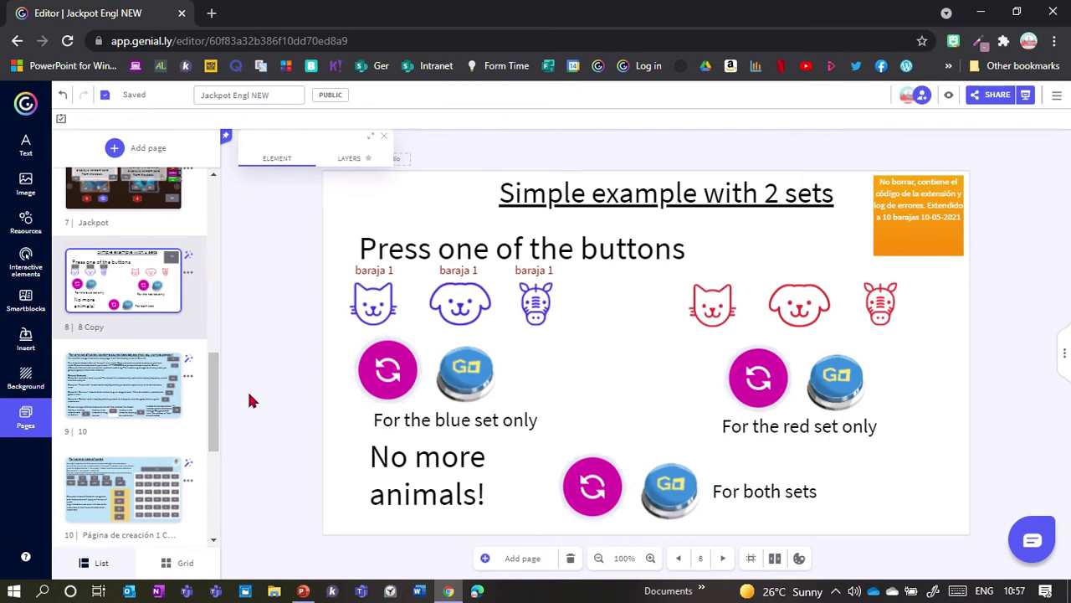
Refresh the set 1 element numbering by opening page 7 and returning to page 8
drag(212, 410, 210, 395)
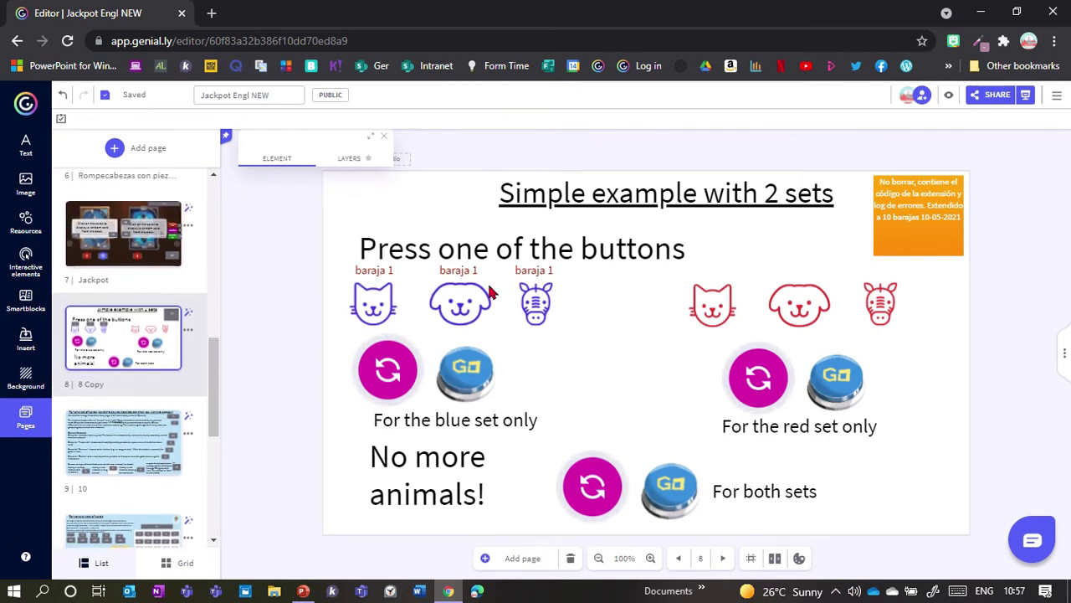
click(124, 251)
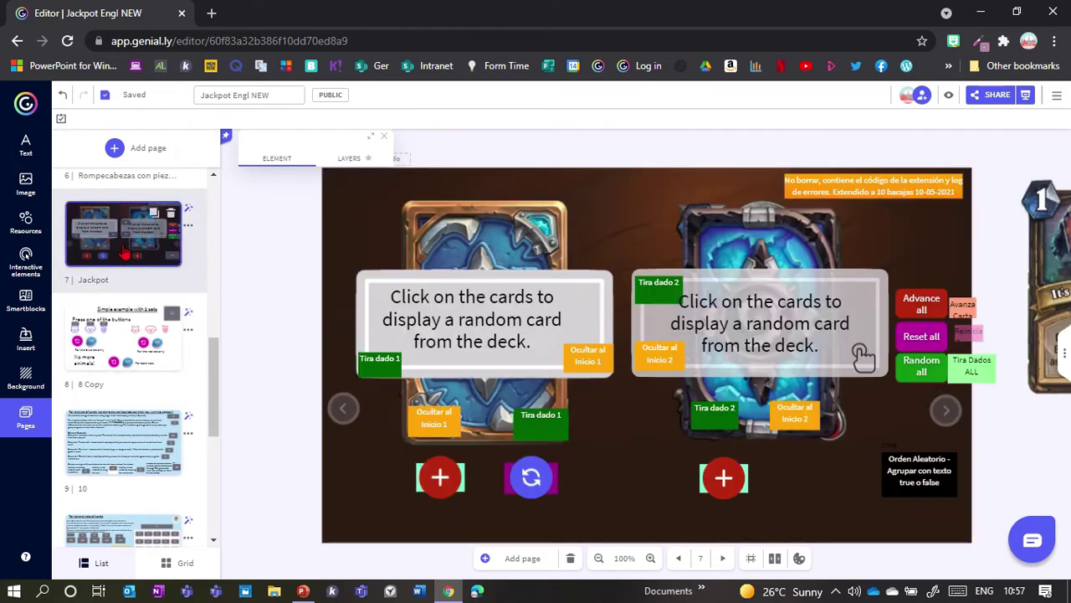
click(124, 346)
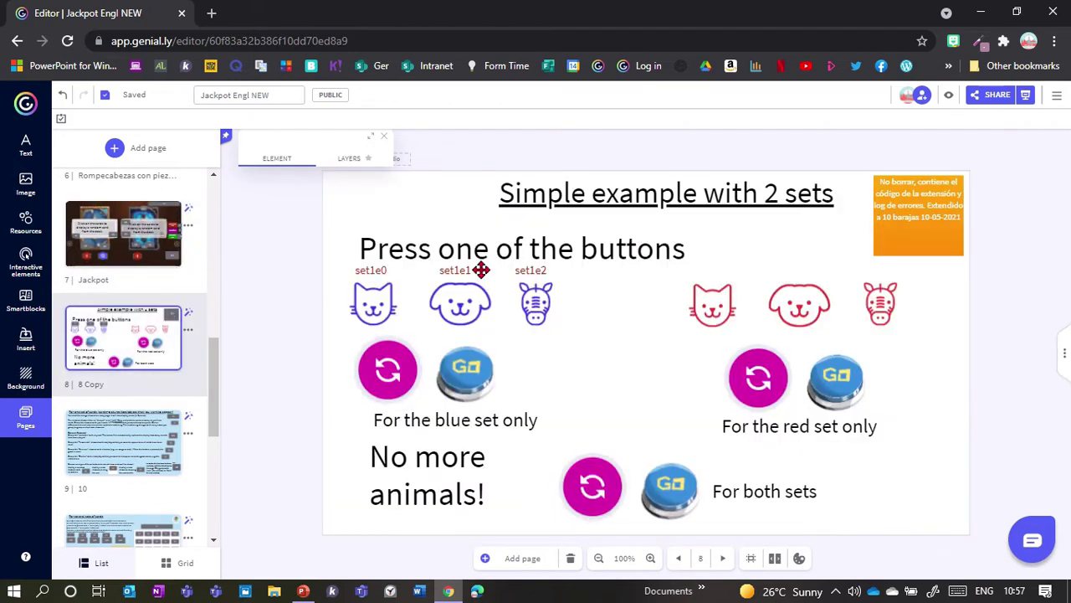
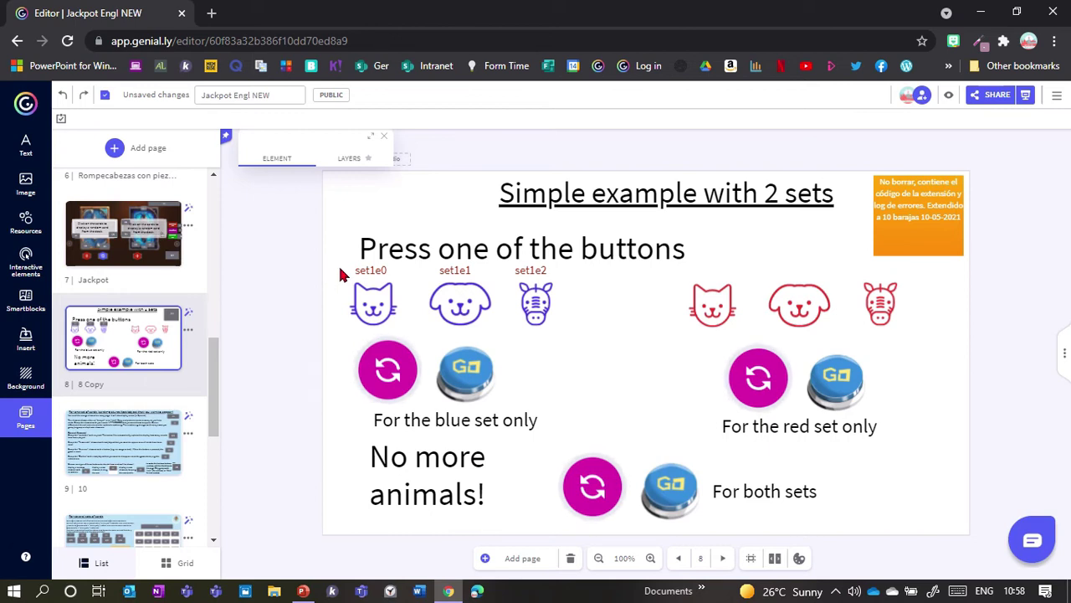
Group the blue cat with the set 1 element above it and shift the group slightly to the right
click(374, 272)
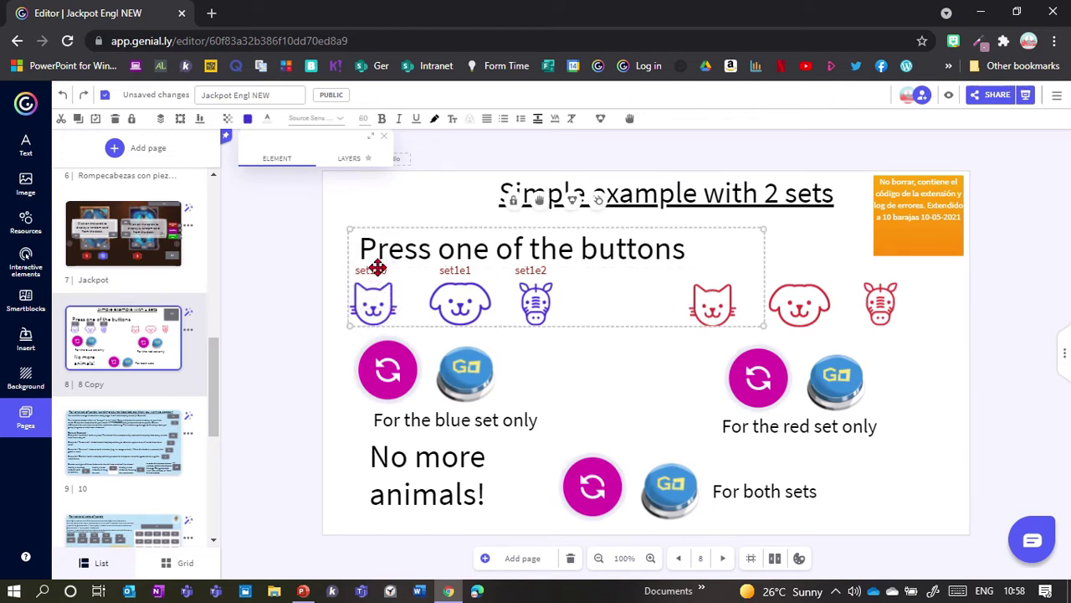
click(375, 313)
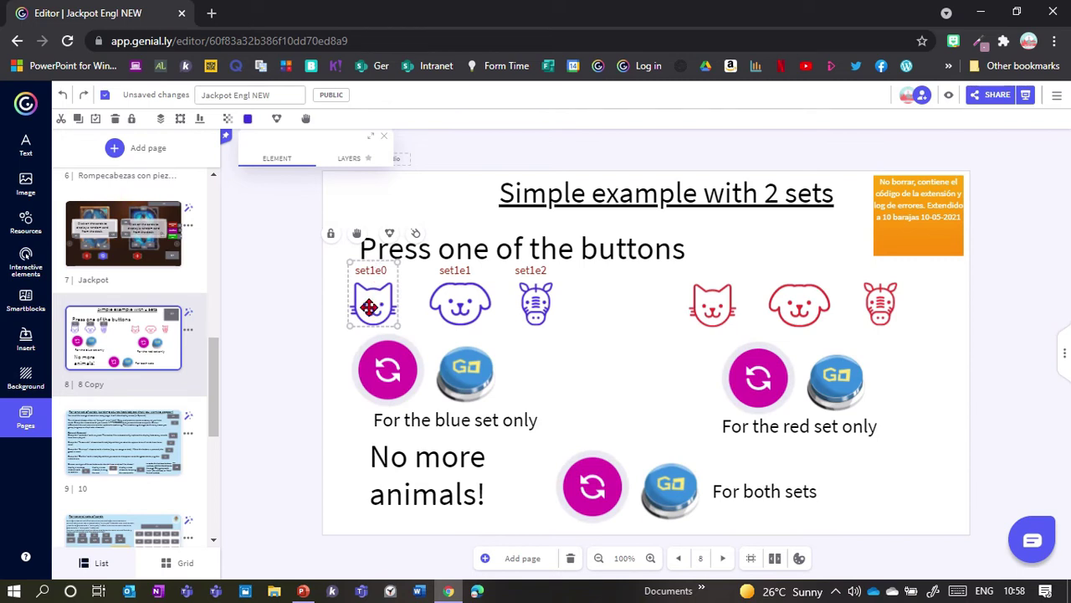
click(389, 234)
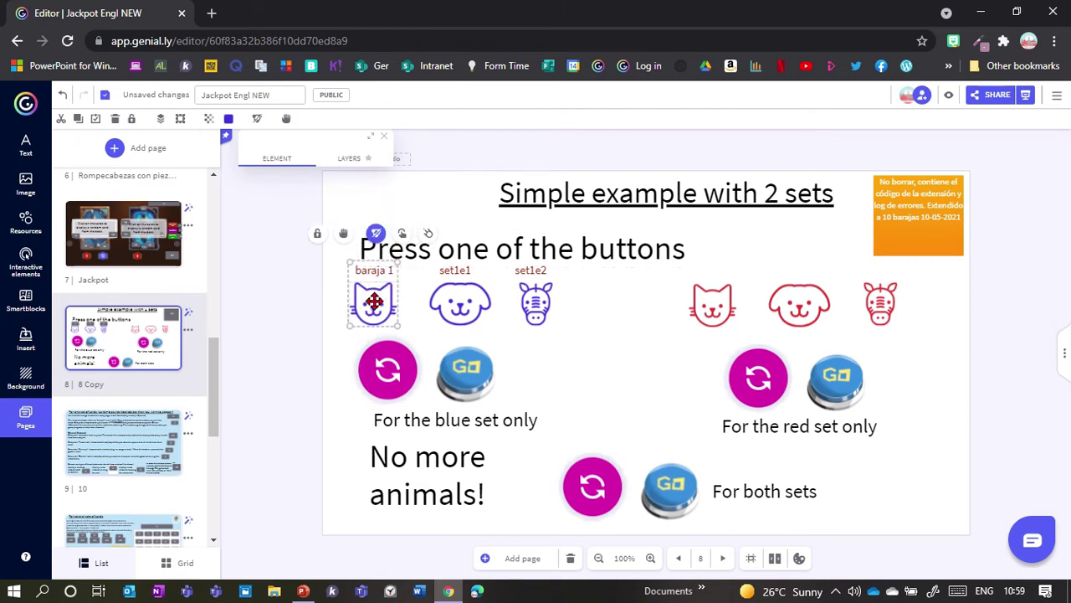
drag(366, 302, 375, 308)
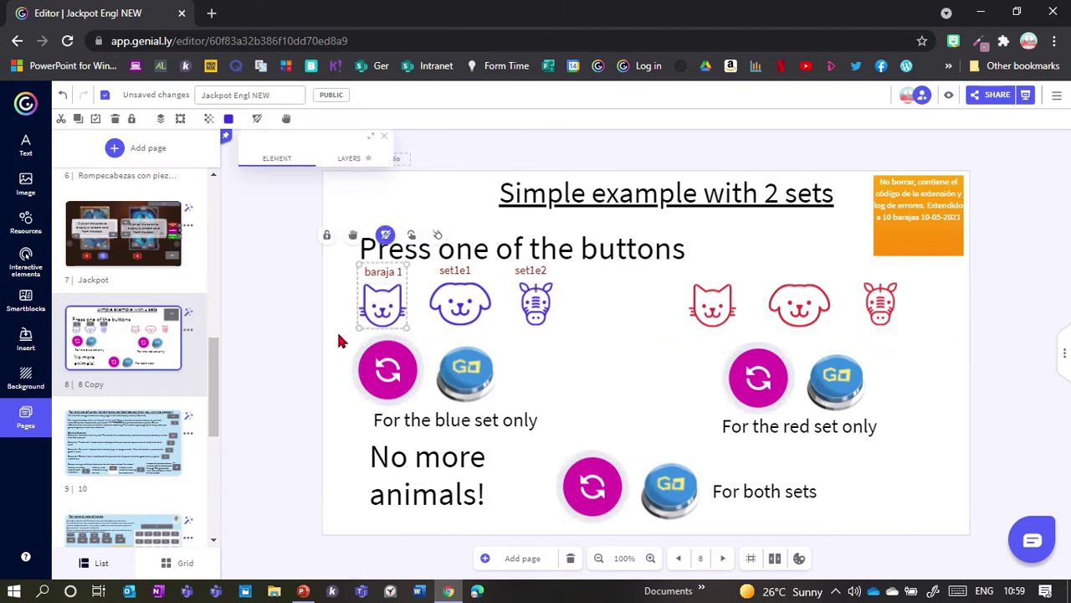
Group the blue dog and the blue zebra each with its set 1 element, and refresh the numbering by visiting page 7
click(457, 272)
click(457, 289)
click(463, 233)
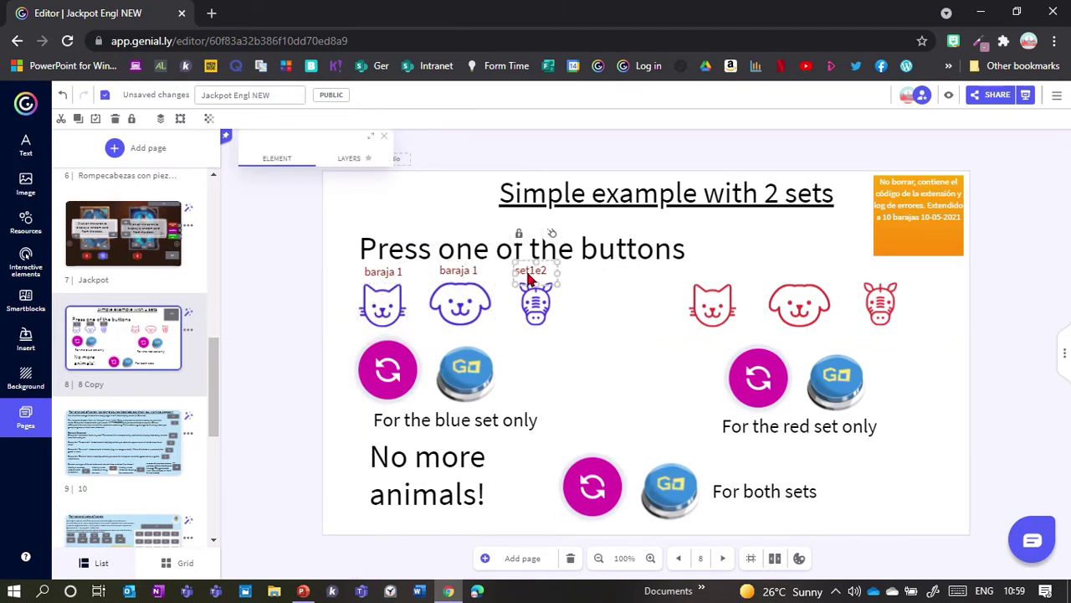
click(534, 305)
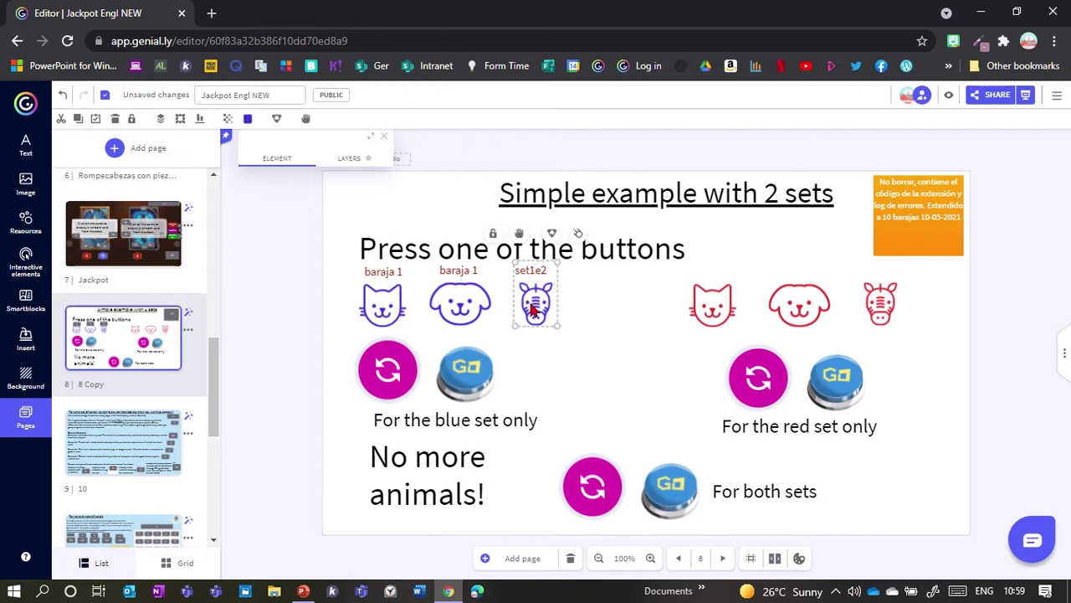
click(605, 334)
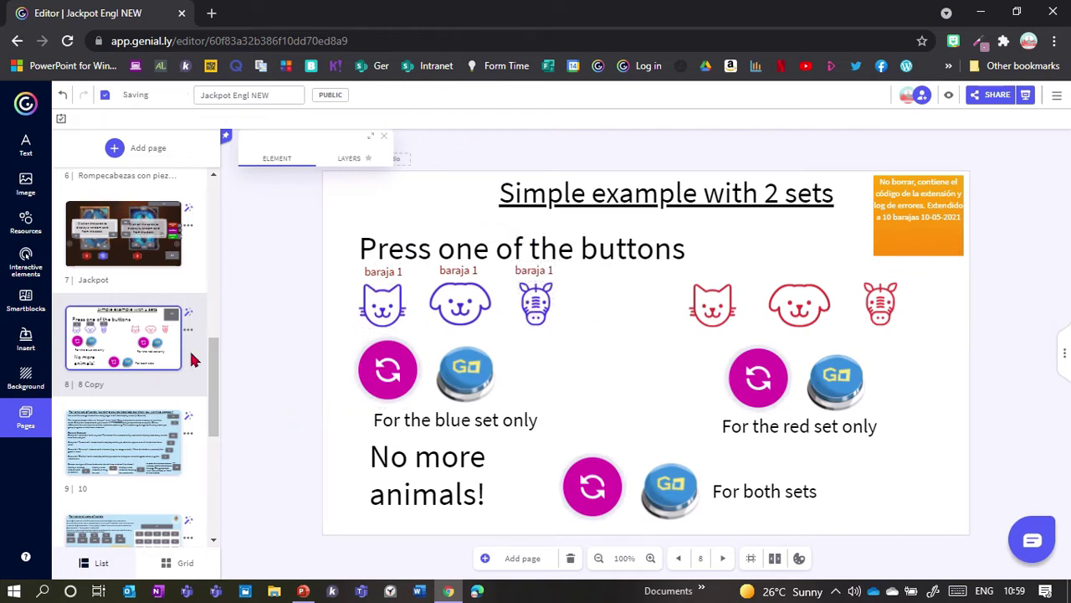
click(144, 251)
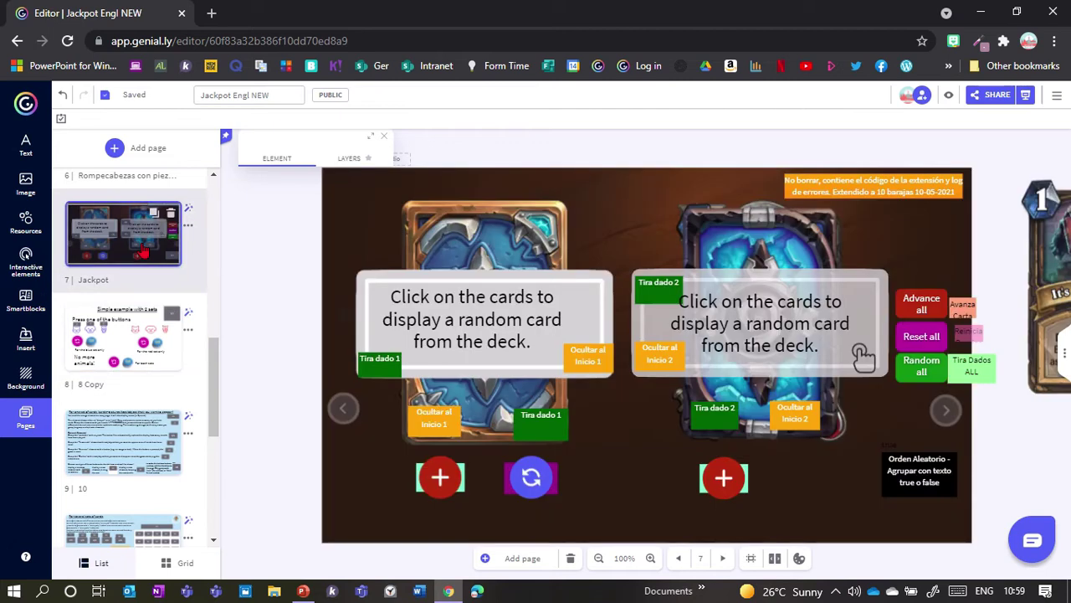
click(132, 339)
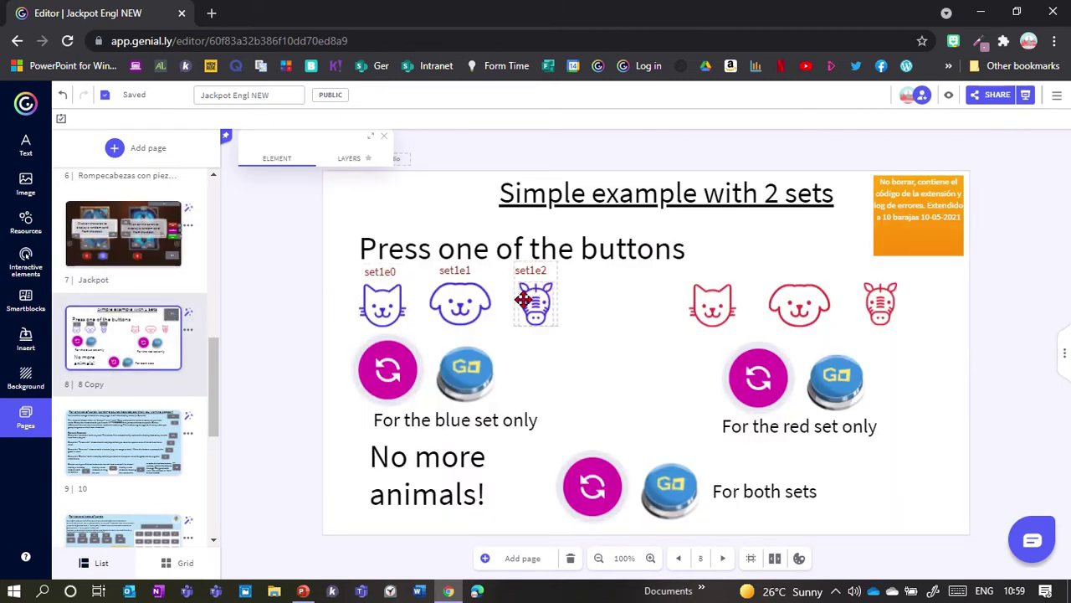
Ungroup the blue zebra and the blue dog from their set 1 elements, and regroup the zebra first
click(534, 301)
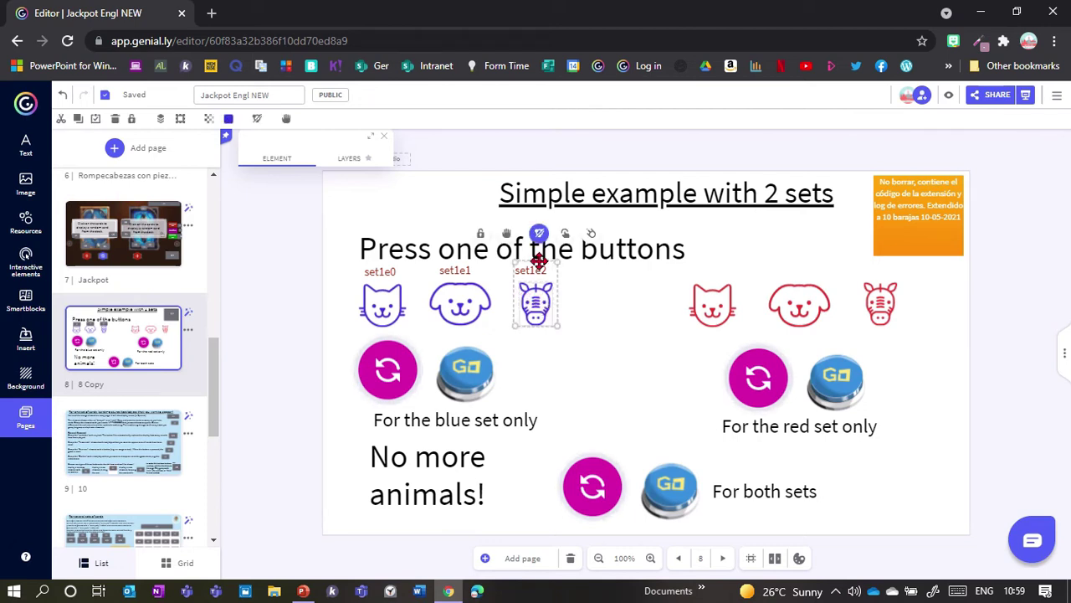
click(477, 297)
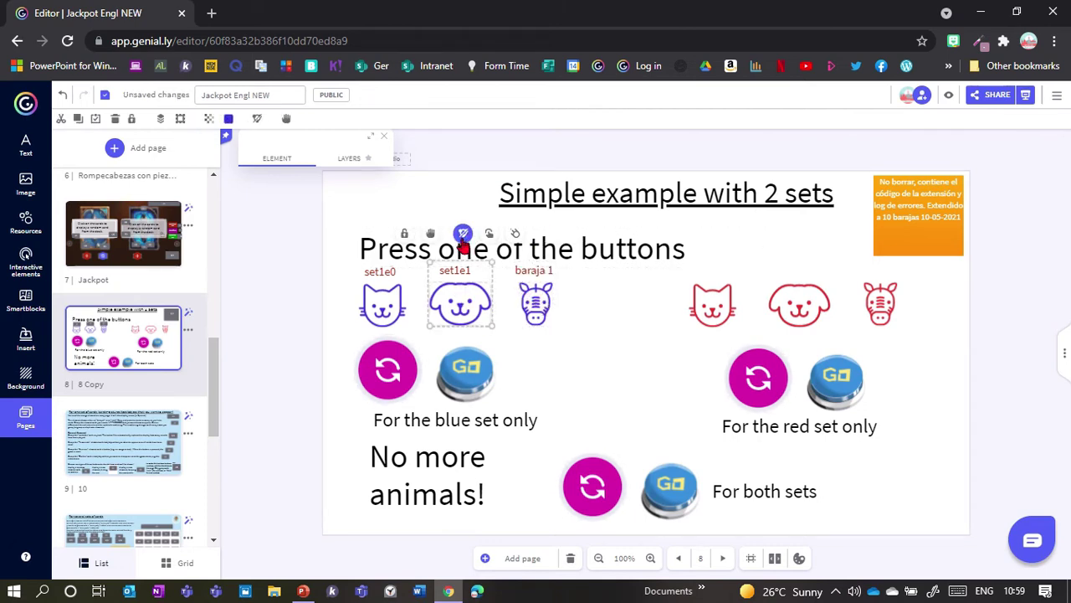
drag(576, 324, 527, 276)
click(551, 235)
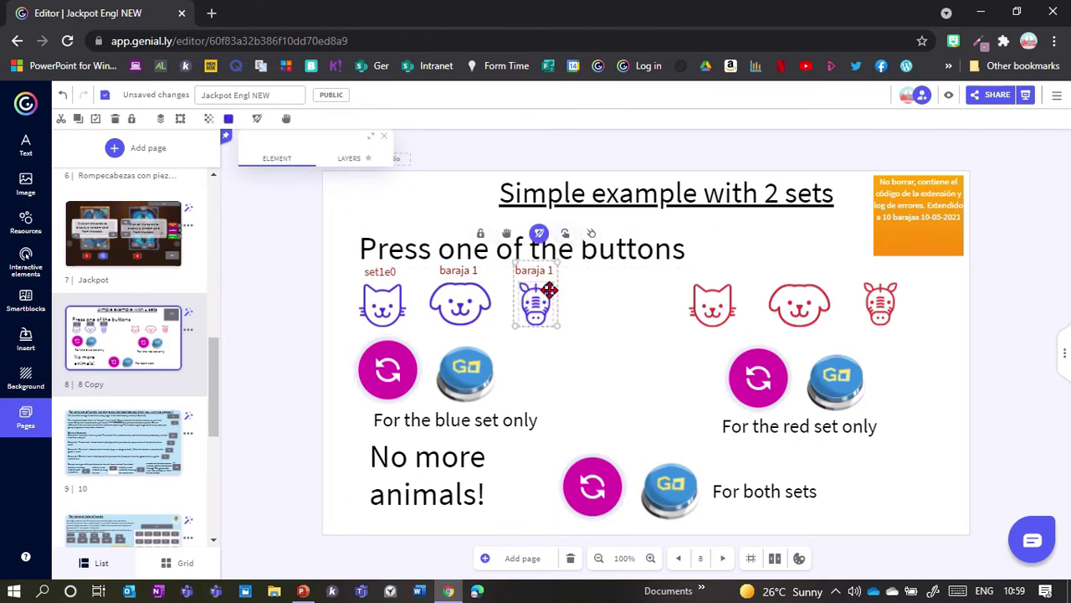
Regroup the blue dog with its set 1 element, and refresh the numbering by visiting instruction page 9
click(497, 335)
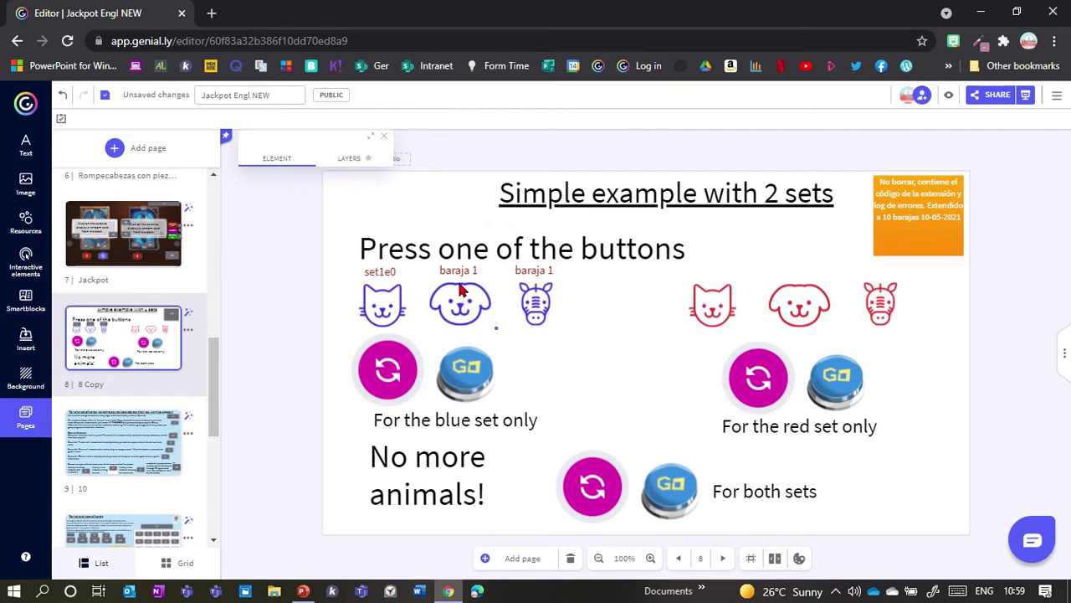
click(461, 303)
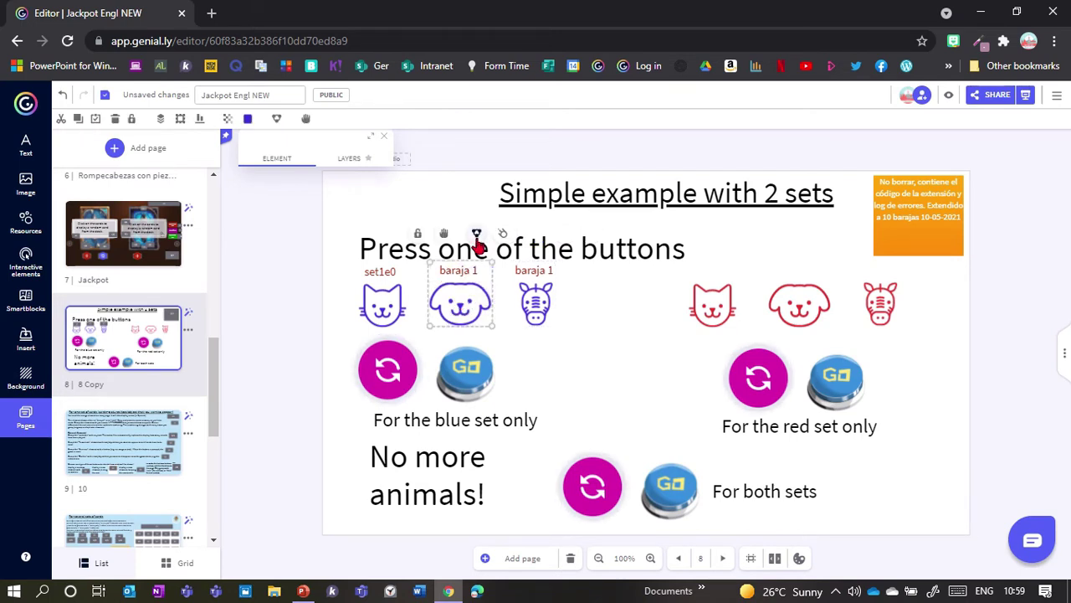
click(141, 443)
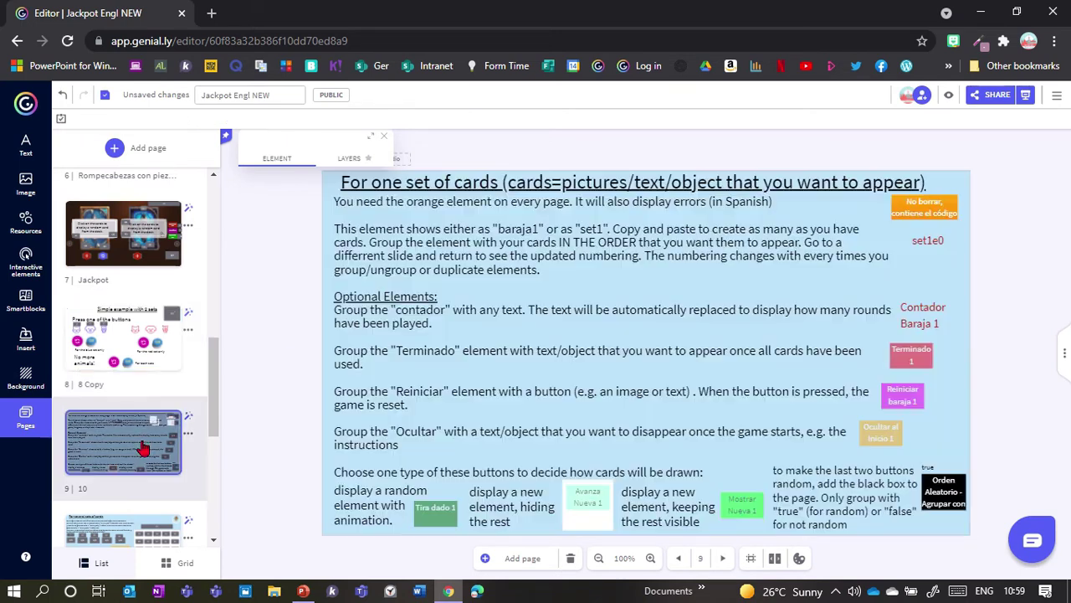
click(127, 374)
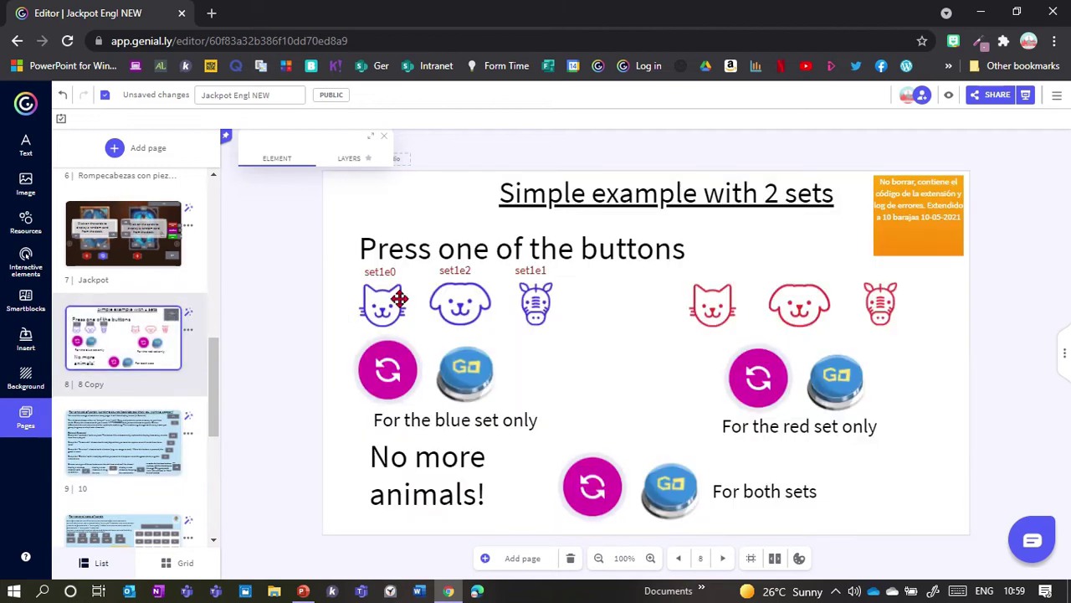
Swap the blue dog and zebra groups so that the zebra stands between the cat and the dog
ctrl+scroll(399, 299, up, 4)
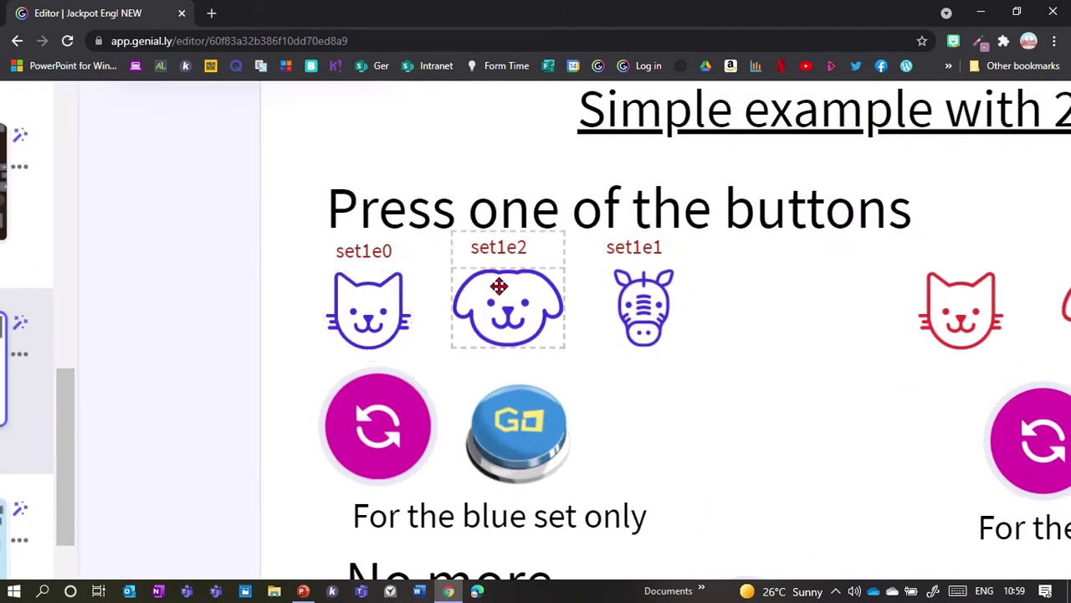
drag(499, 286, 758, 290)
drag(485, 311, 494, 305)
drag(755, 303, 590, 308)
key(ctrl+0)
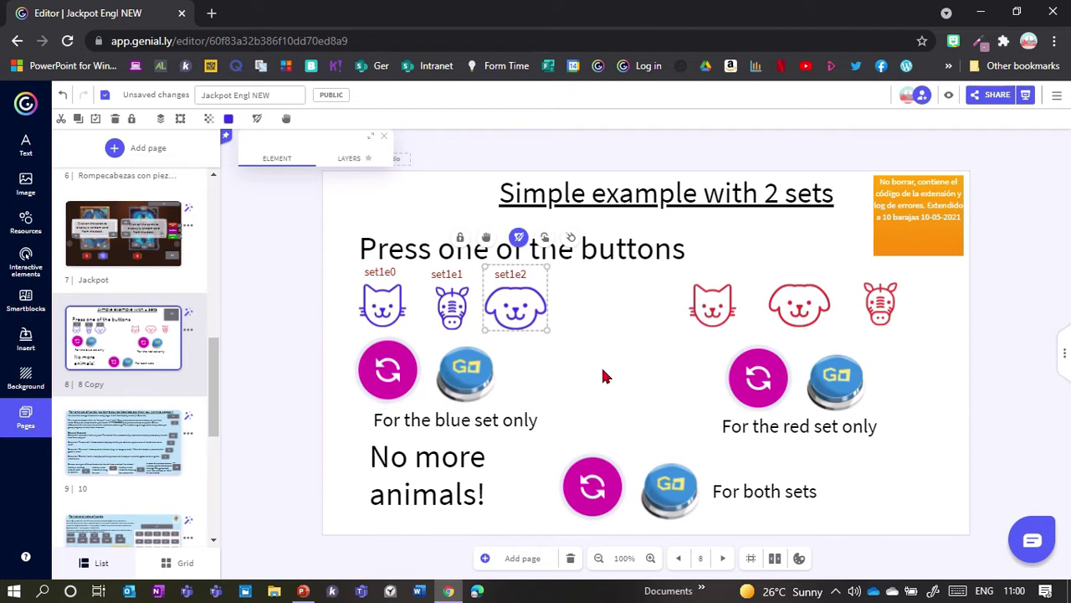
click(568, 312)
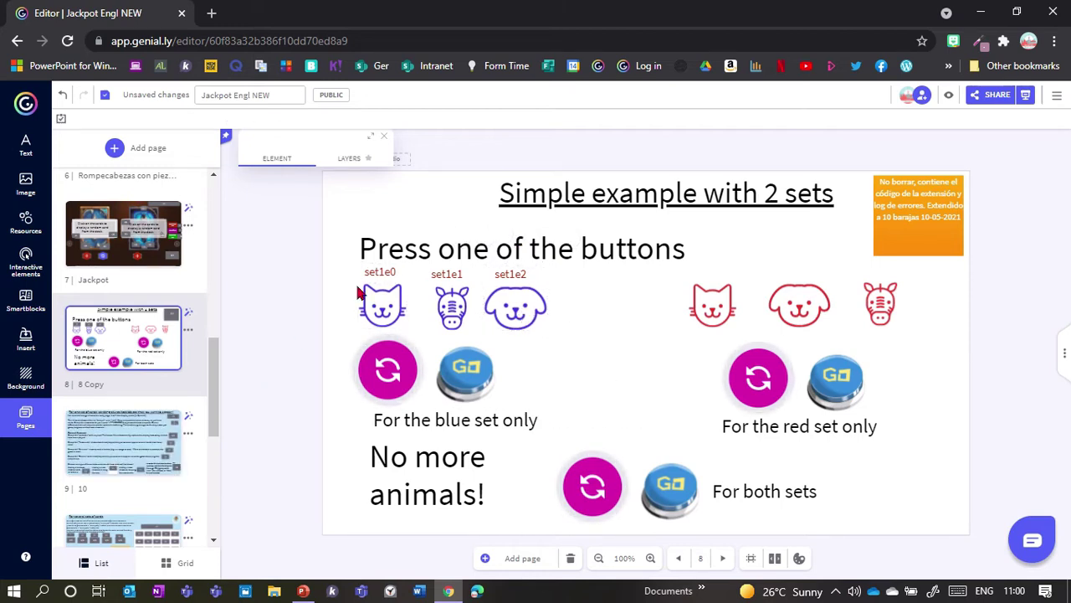
Copy the Contador Baraja 1 element from instruction page 9 to the lower-right corner of page 8
click(391, 308)
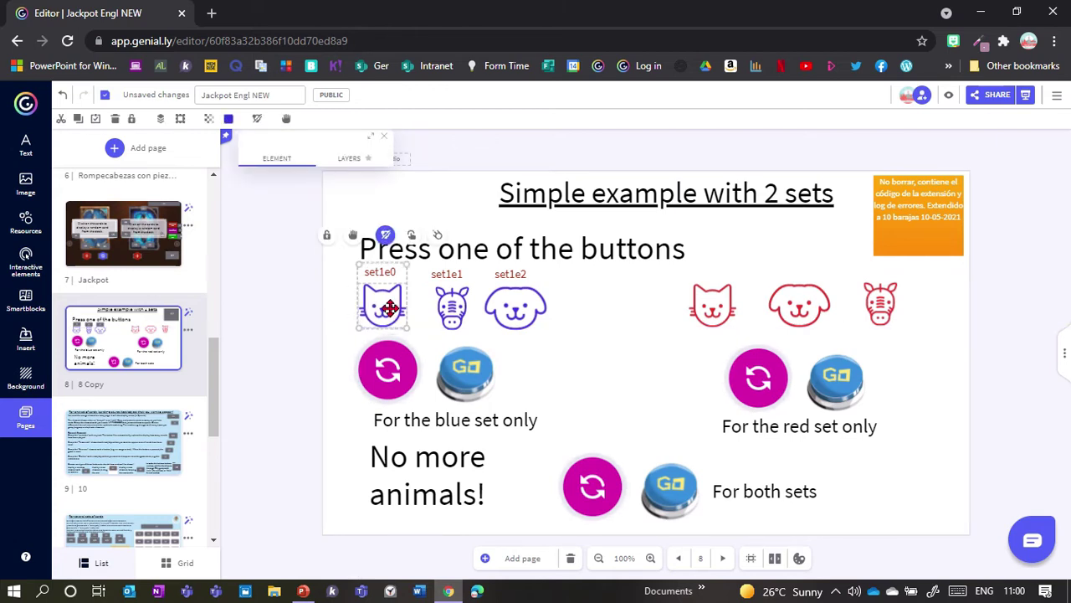
click(131, 345)
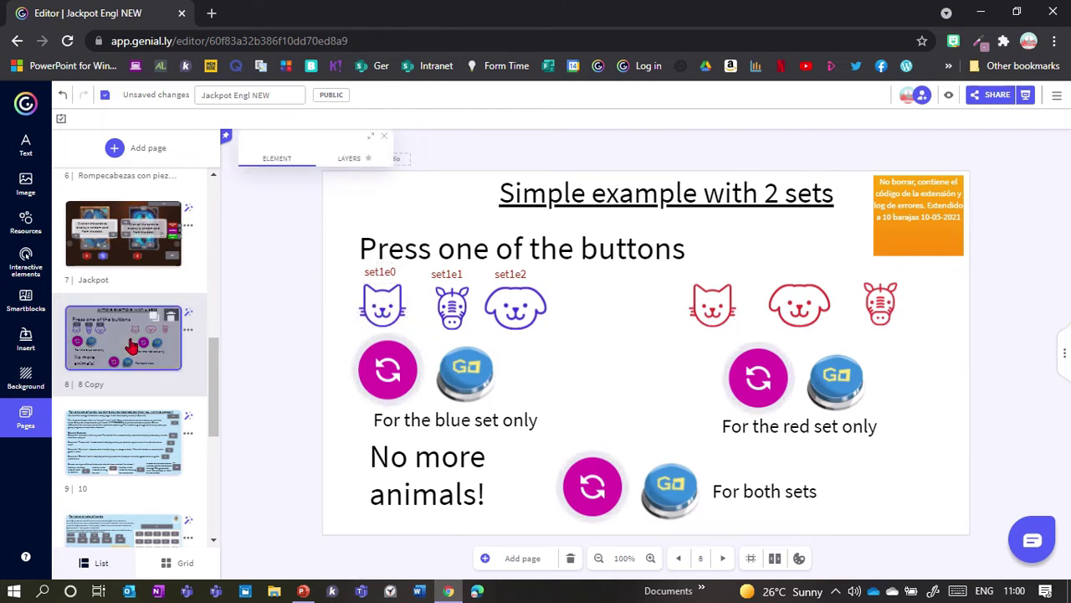
click(116, 477)
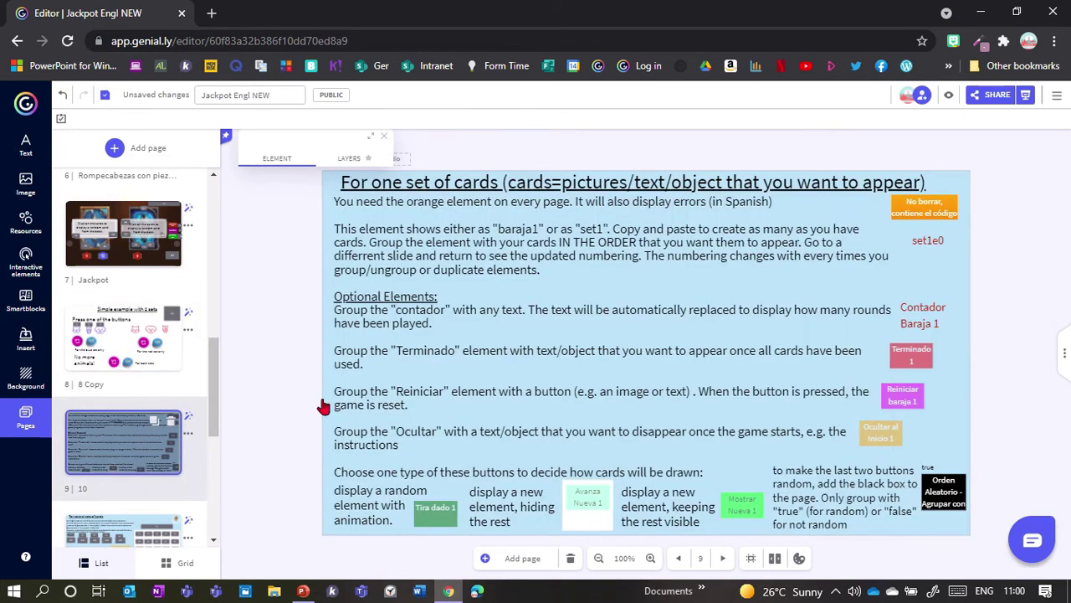
drag(923, 320, 929, 318)
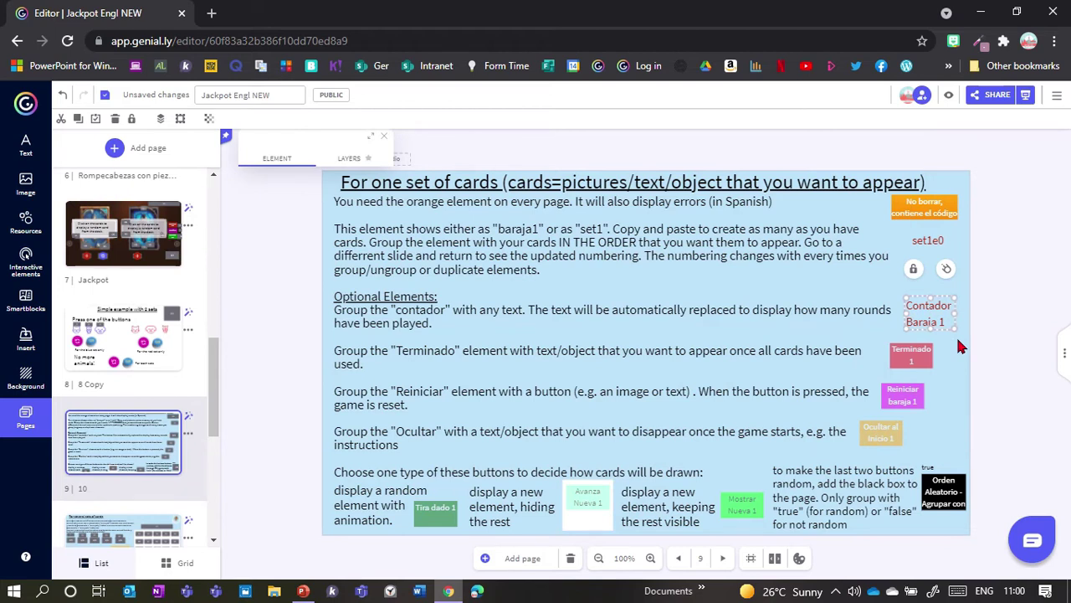
click(118, 341)
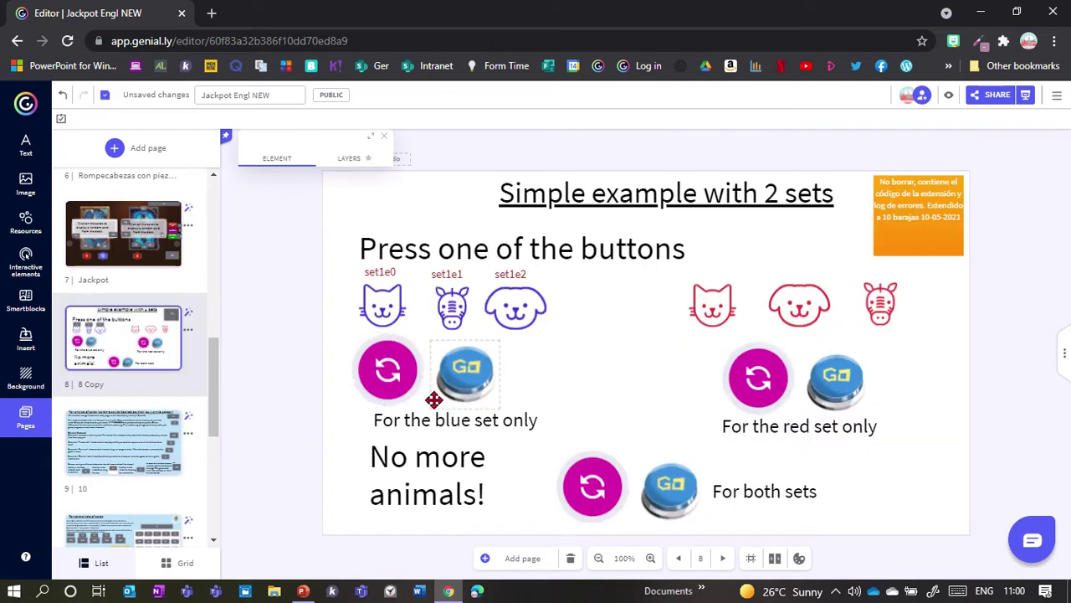
click(933, 313)
drag(935, 347, 933, 513)
Add a Subtitle text to page 8 and place it directly above the Contador Baraja 1 element
click(25, 146)
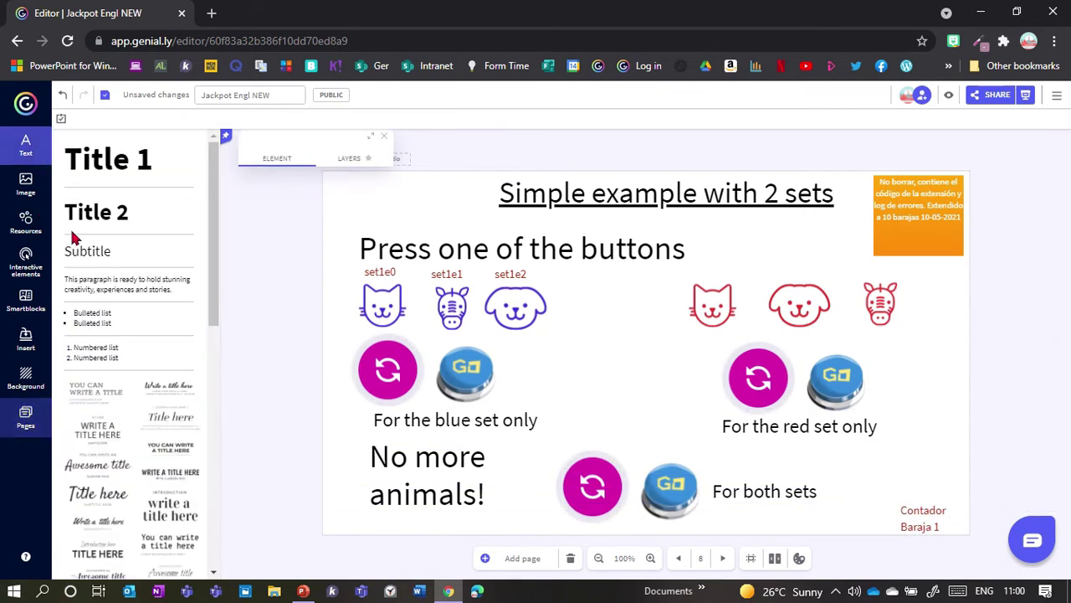
drag(73, 255, 512, 356)
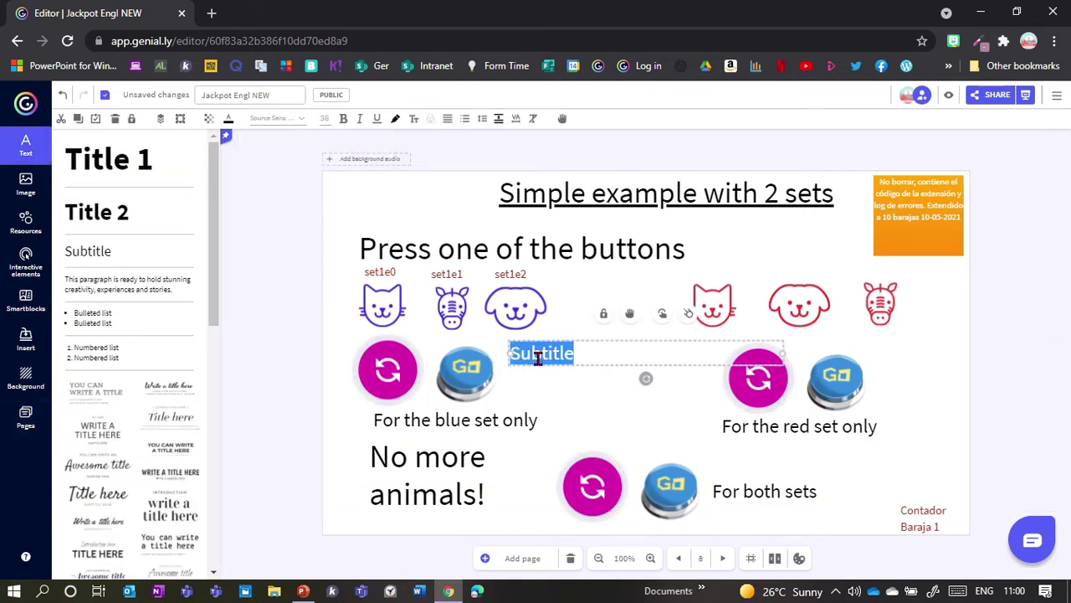
drag(591, 363, 973, 499)
click(927, 511)
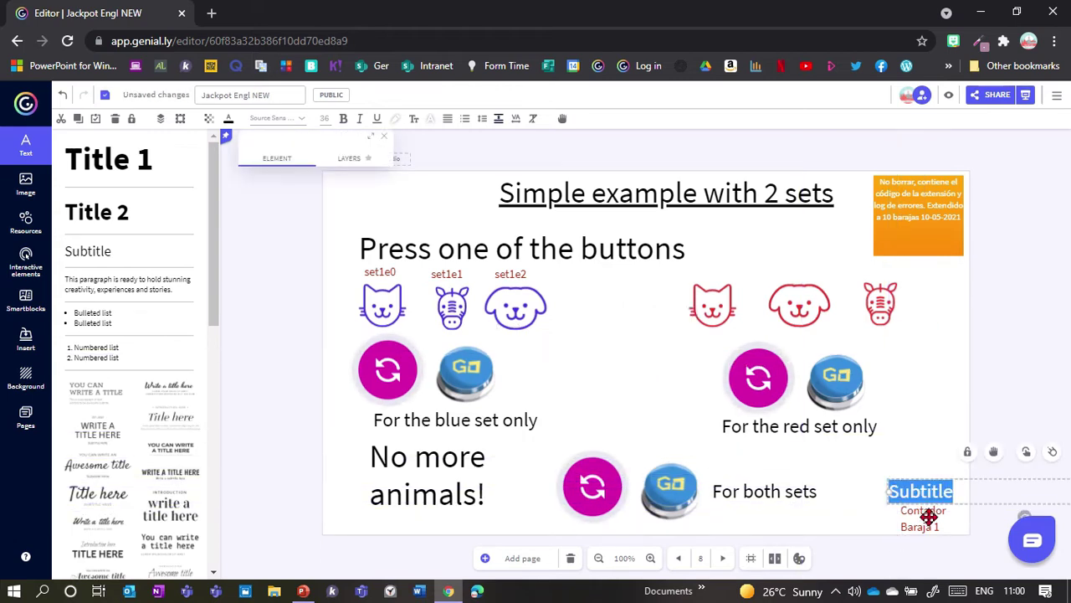
Group the Subtitle text with the Contador Baraja 1 element and move the group slightly up and left
click(1027, 455)
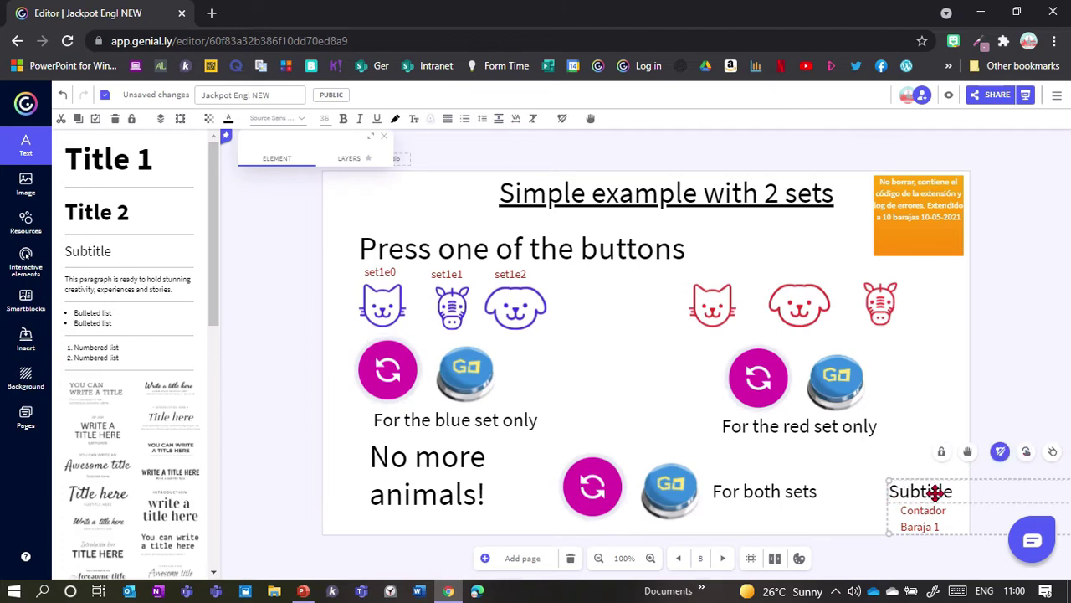
click(875, 512)
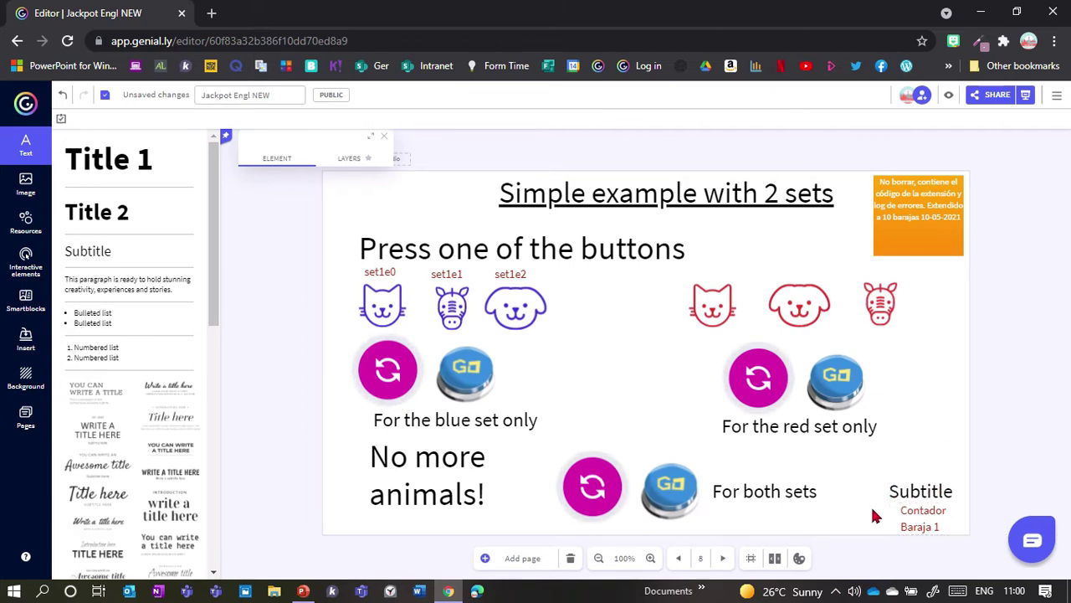
drag(929, 493, 913, 477)
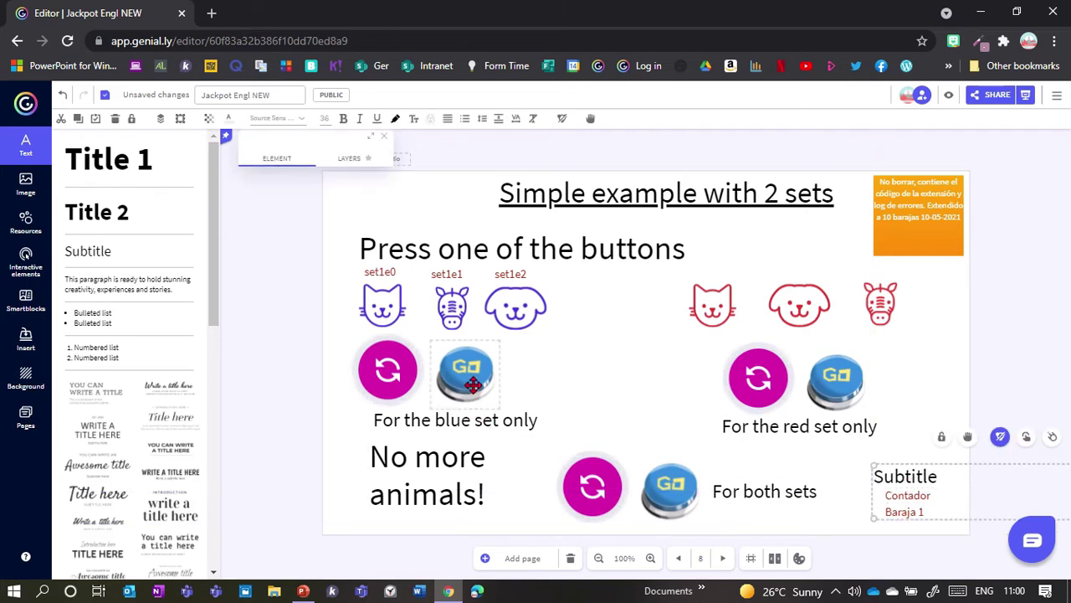
Copy the Terminado 1 and Reiniciar baraja 1 elements from page 9 to page 8 and move them apart
key(Page_Down)
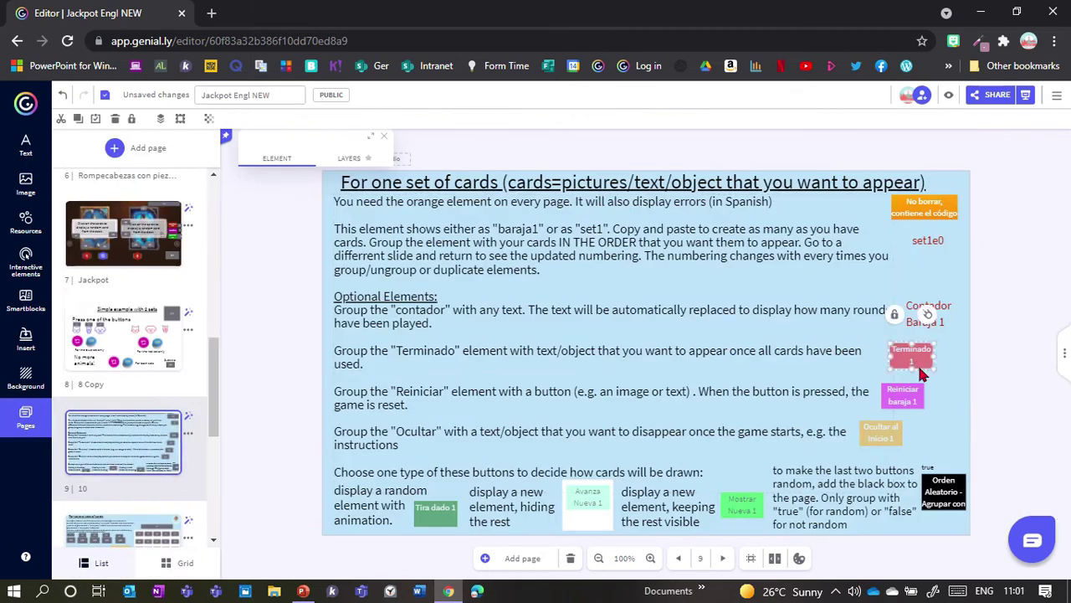
click(907, 395)
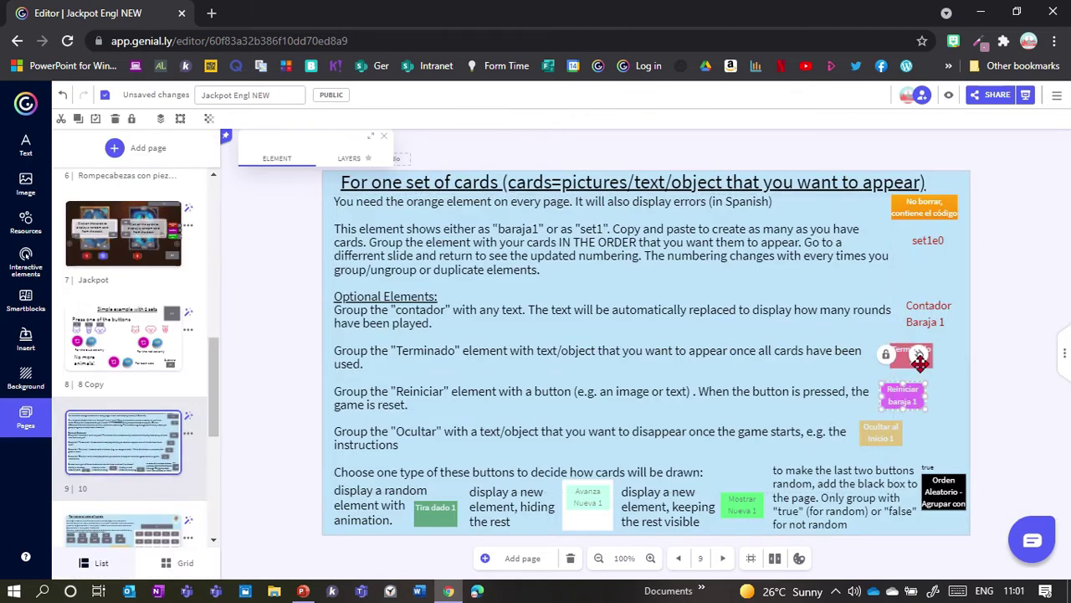
key(Page_Up)
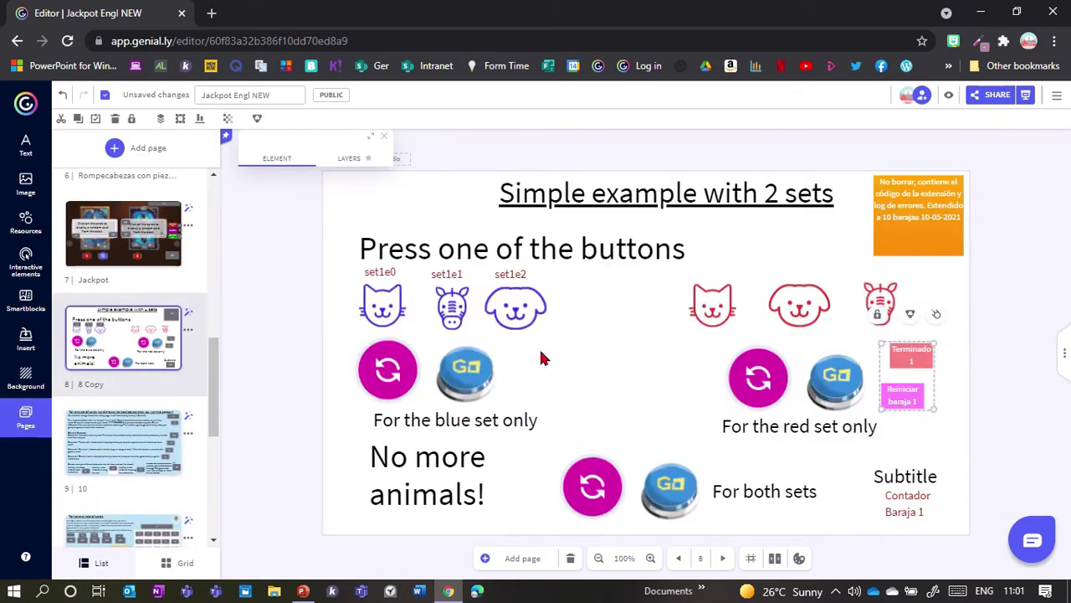
click(924, 359)
drag(902, 397, 930, 404)
Place the Terminado 1 element just below the "No more animals!" text, group them and shift the group slightly left
drag(896, 358, 350, 477)
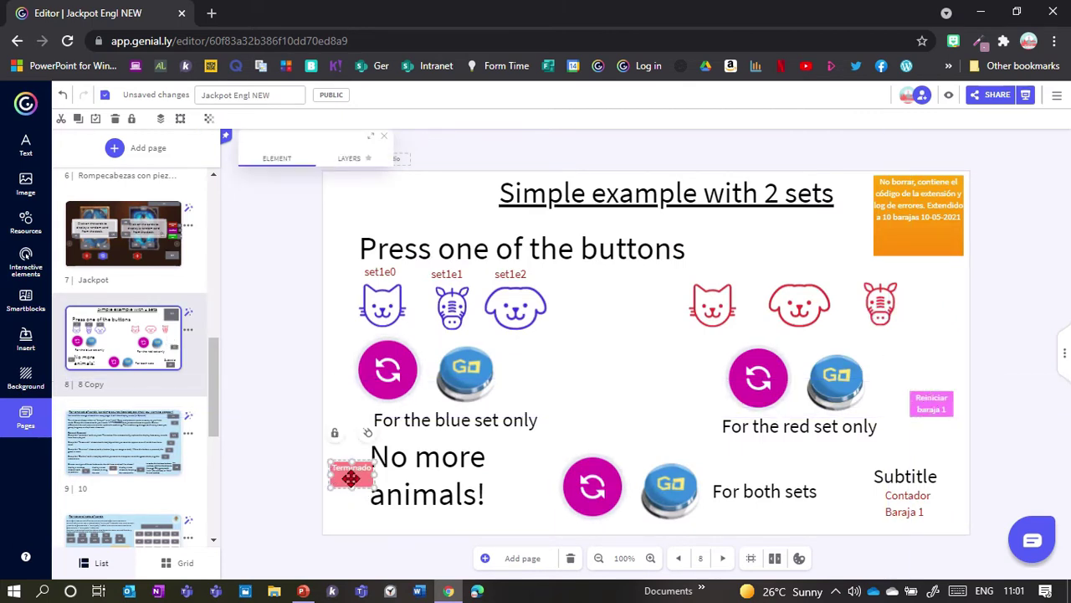
drag(350, 478, 423, 474)
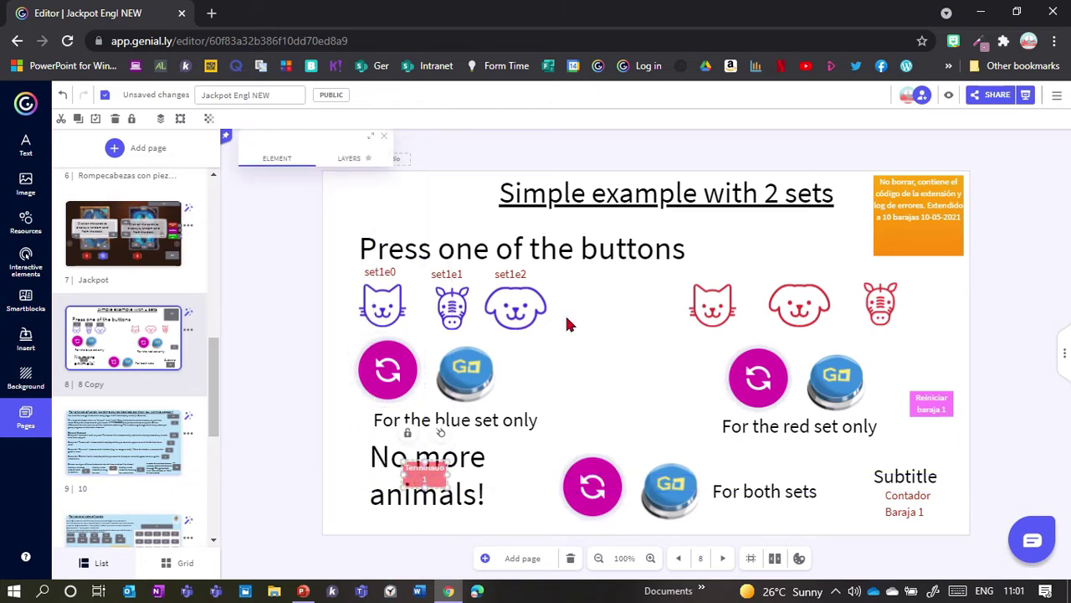
drag(425, 473, 410, 522)
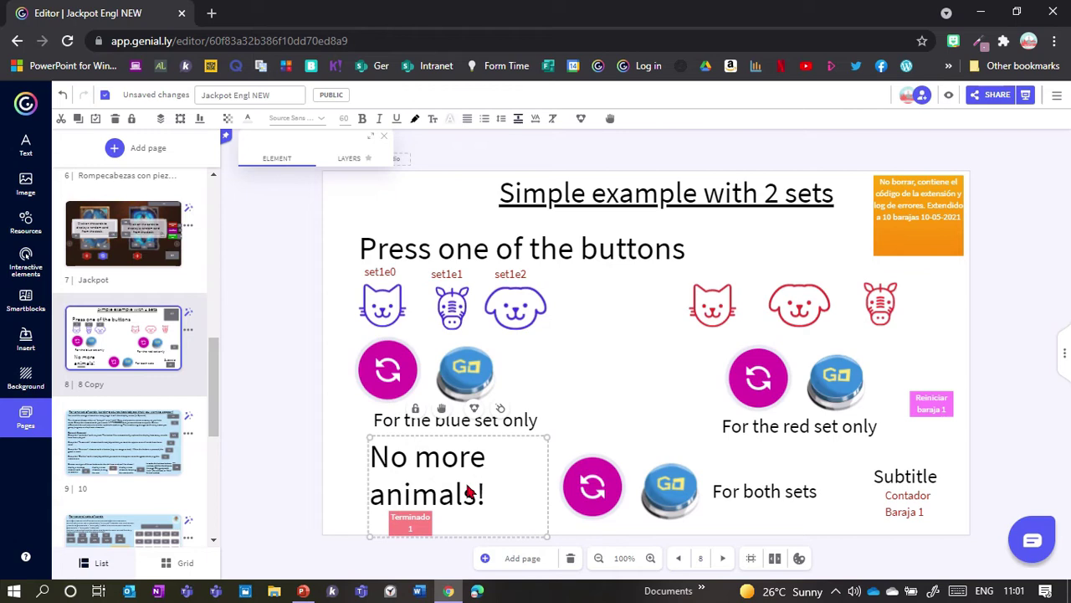
click(472, 415)
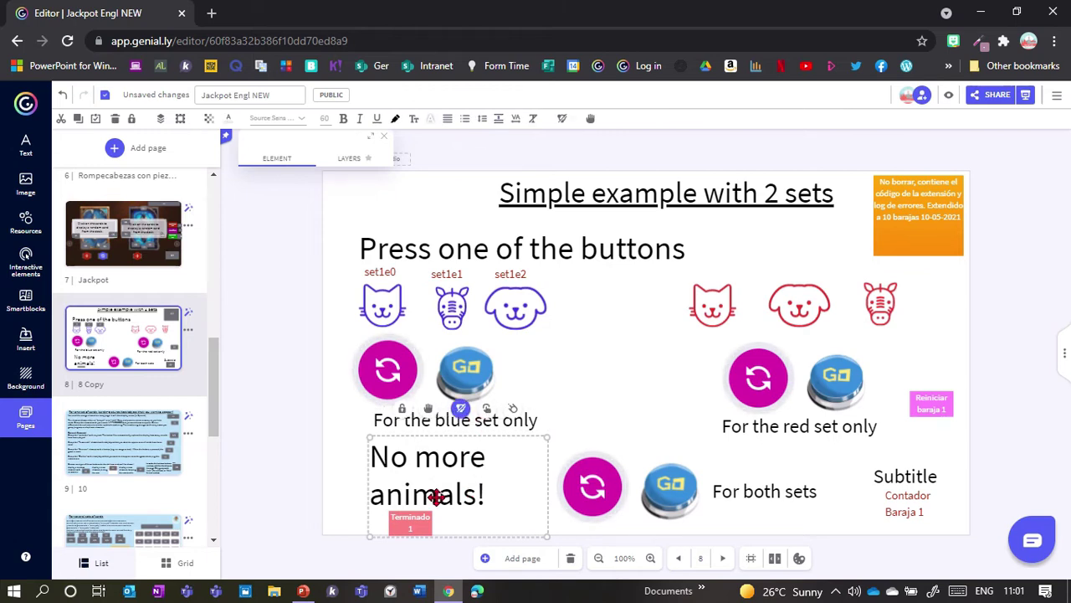
drag(449, 499, 437, 495)
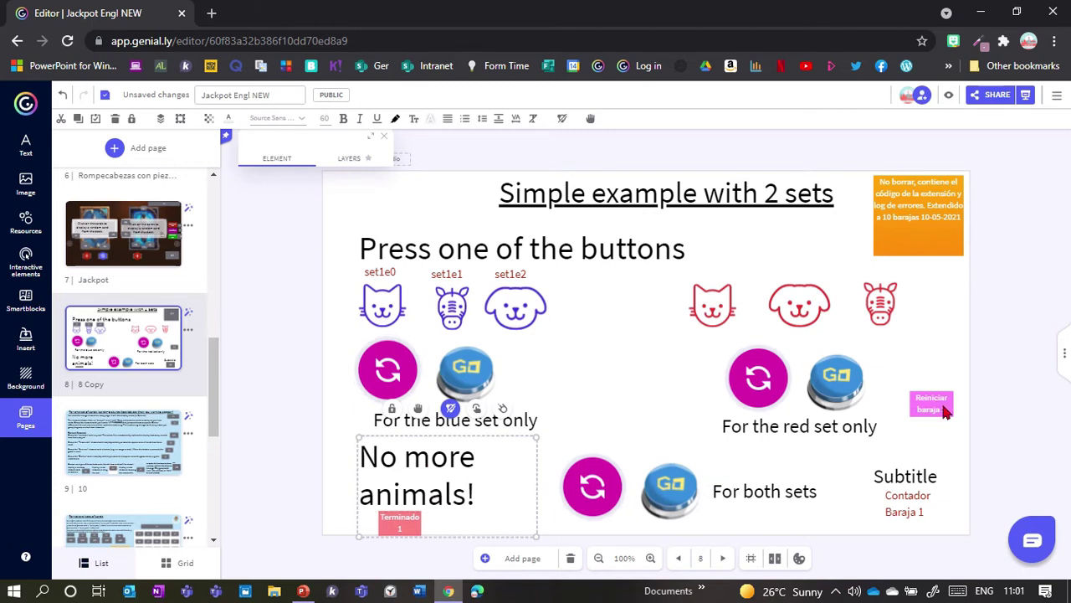
Place the Reiniciar baraja 1 element on the blue set's magenta reset button and group the two
drag(928, 402, 388, 400)
click(390, 401)
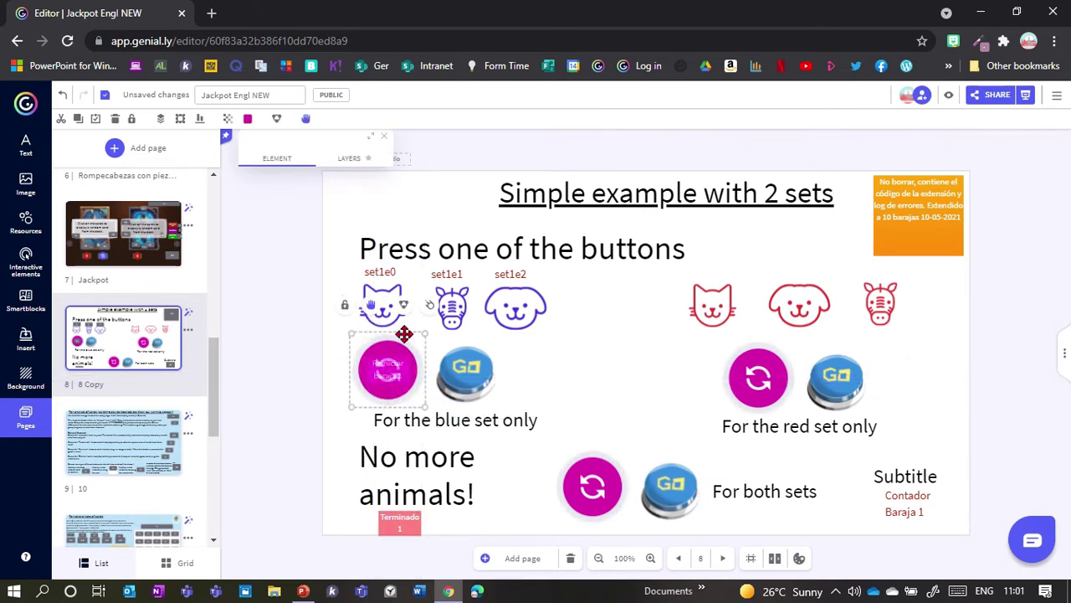
click(316, 417)
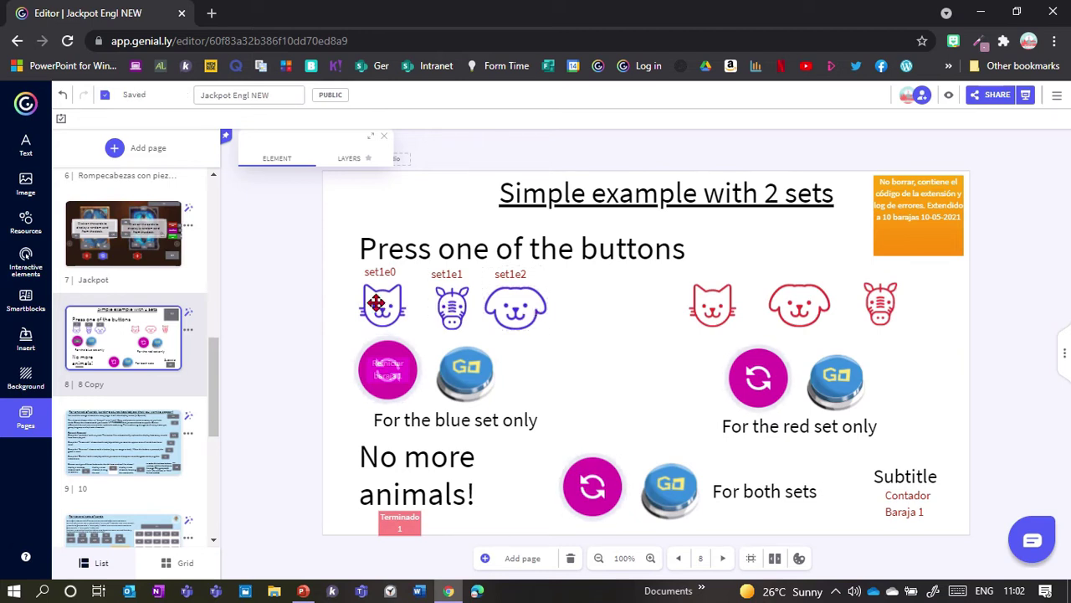
Copy the Ocultar al Inicio 1 element from page 9 to the end of page 8's "Press one of the buttons" text and group them
click(128, 453)
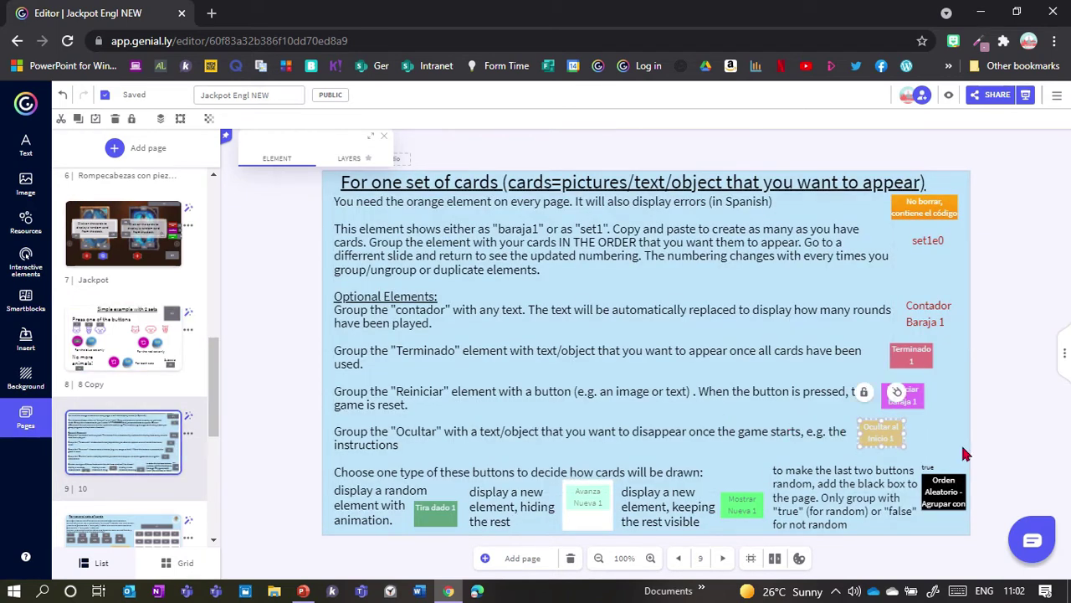
click(132, 364)
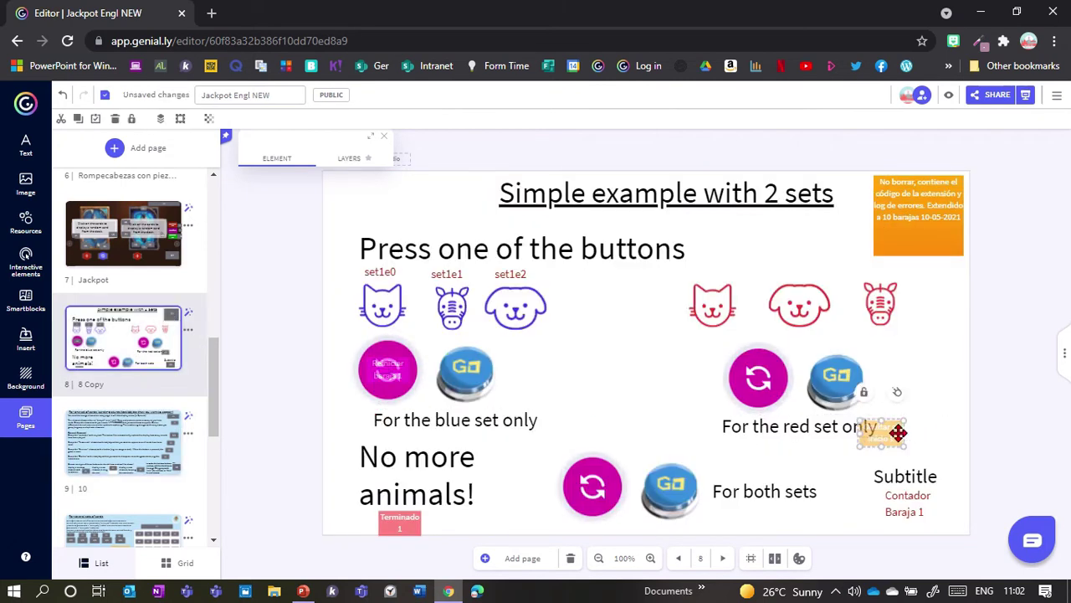
drag(890, 433, 647, 403)
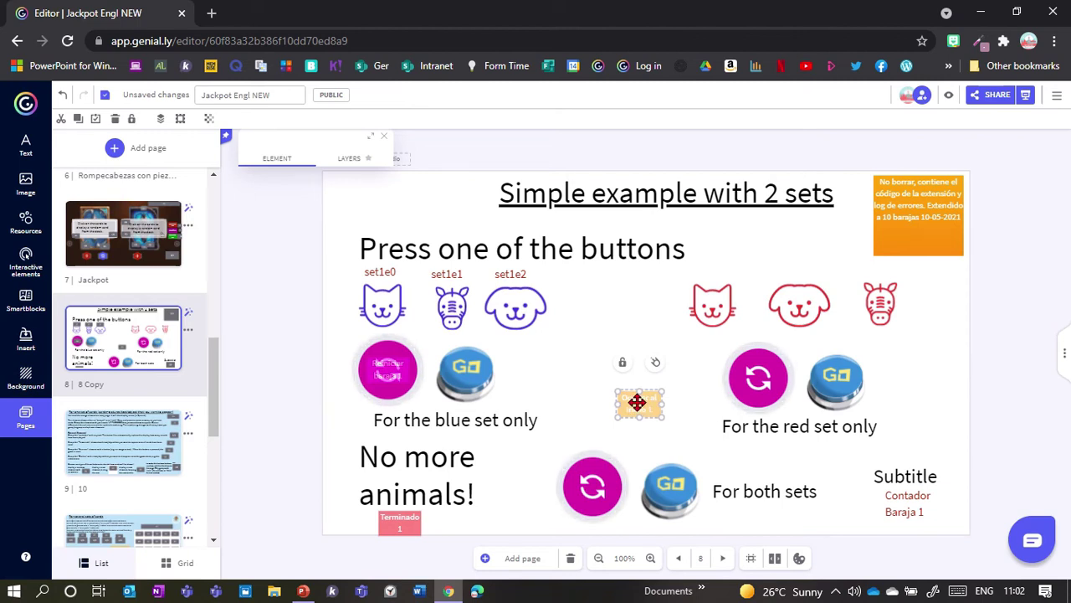
drag(636, 396, 622, 315)
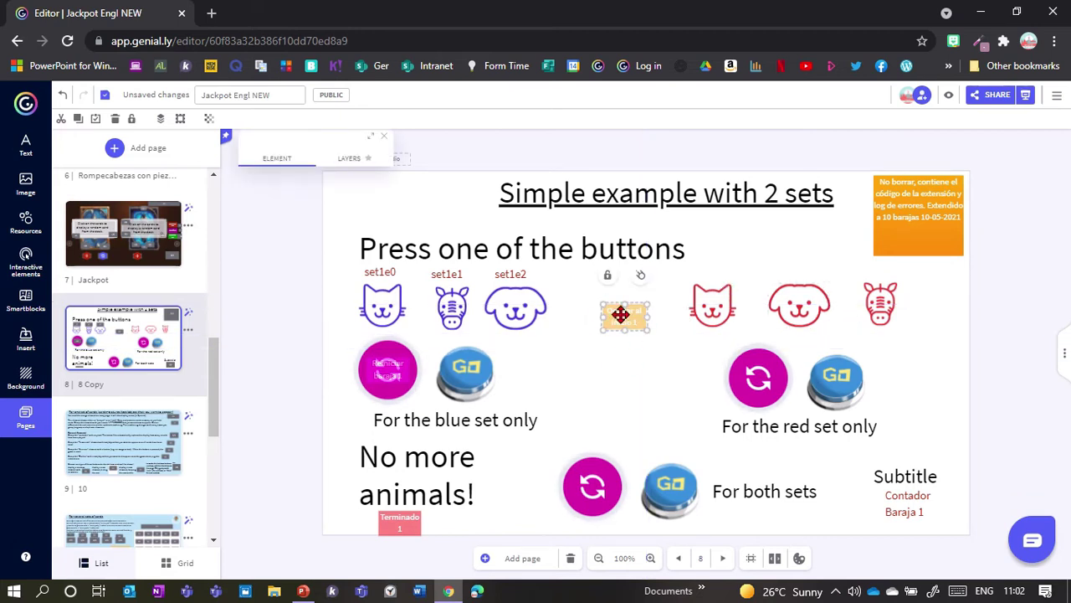
drag(619, 313, 705, 247)
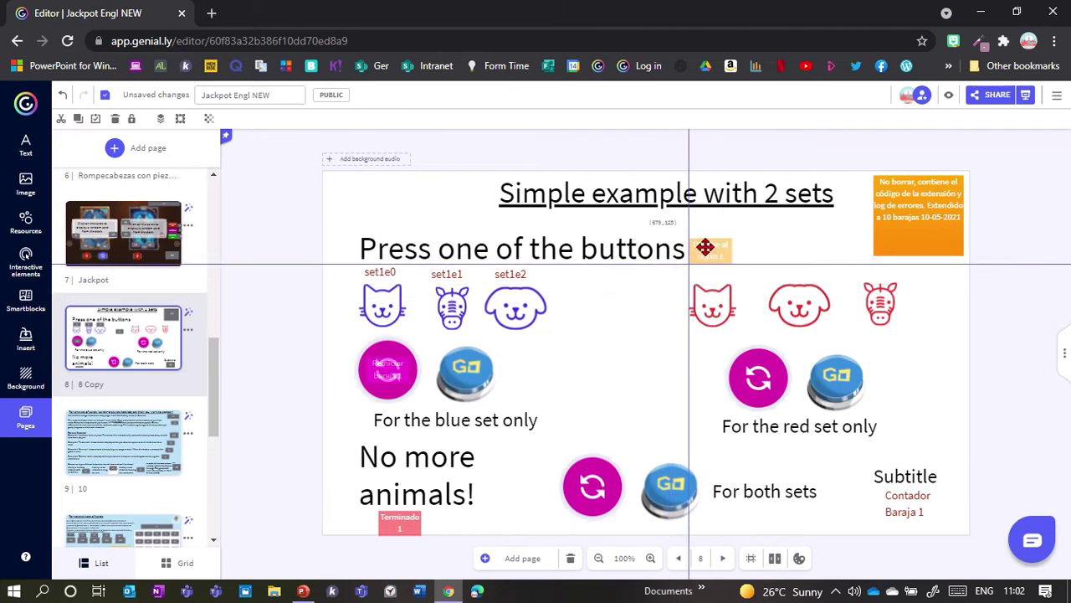
click(652, 249)
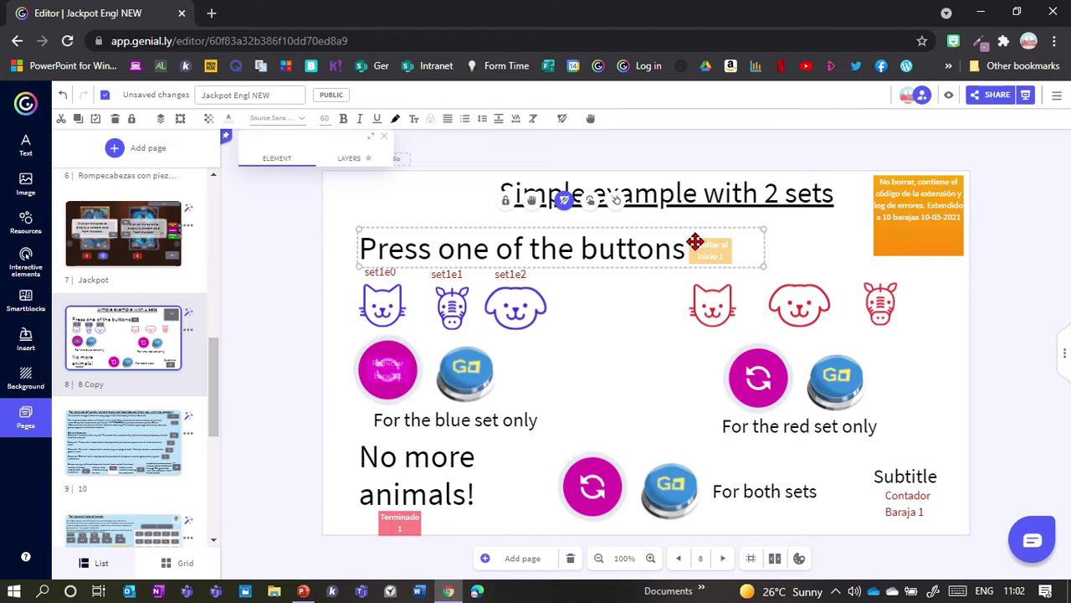
click(226, 373)
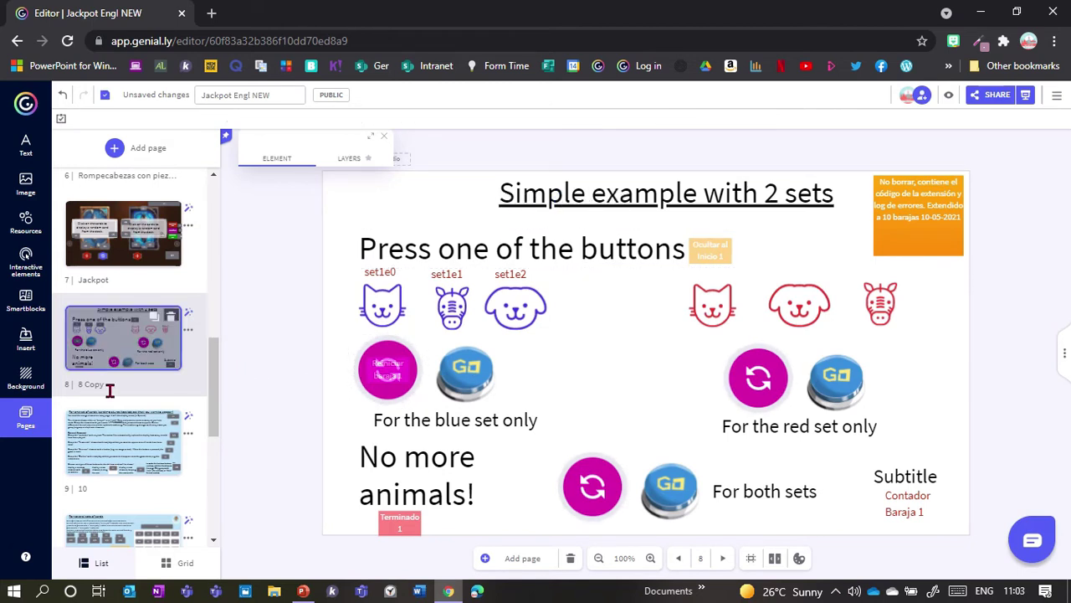
On page 9, narrow the "display a random element with animation" text box and shift it left, clear of the Tira dado 1 element
click(98, 448)
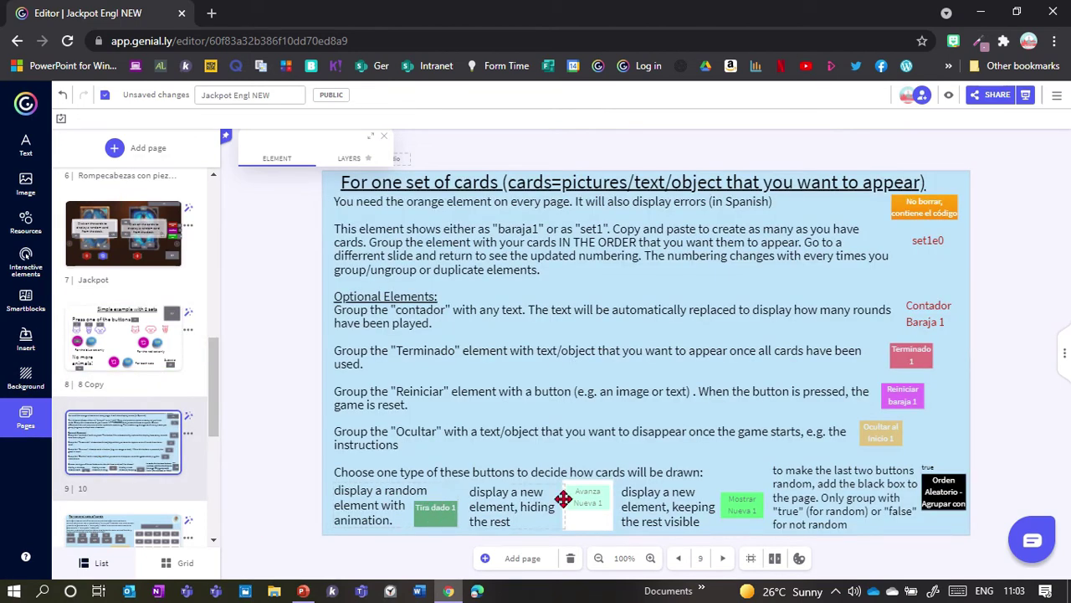
double_click(427, 513)
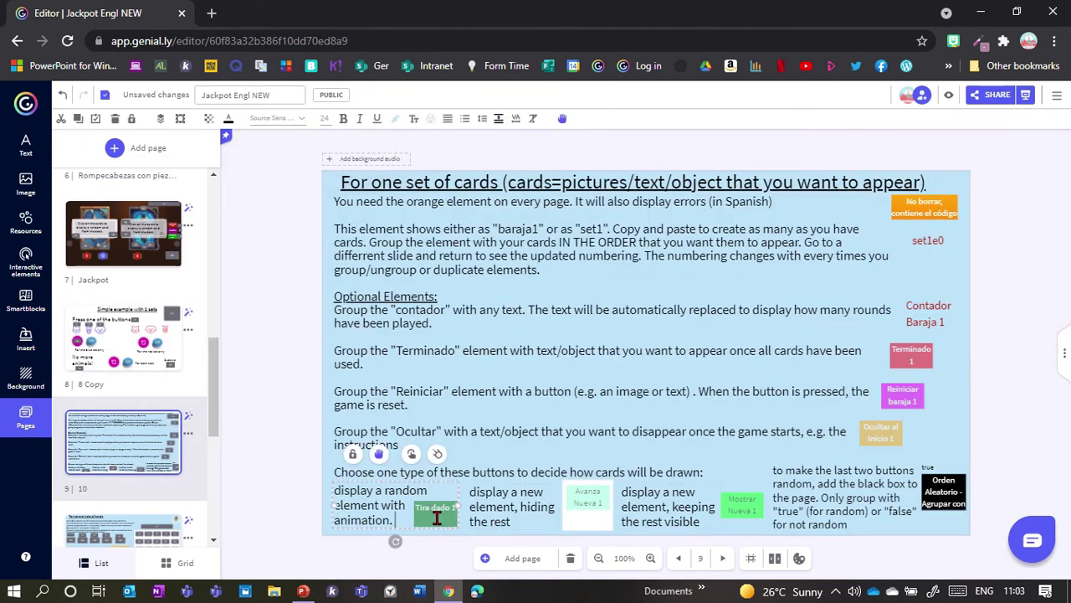
ctrl+scroll(431, 516, up, 3)
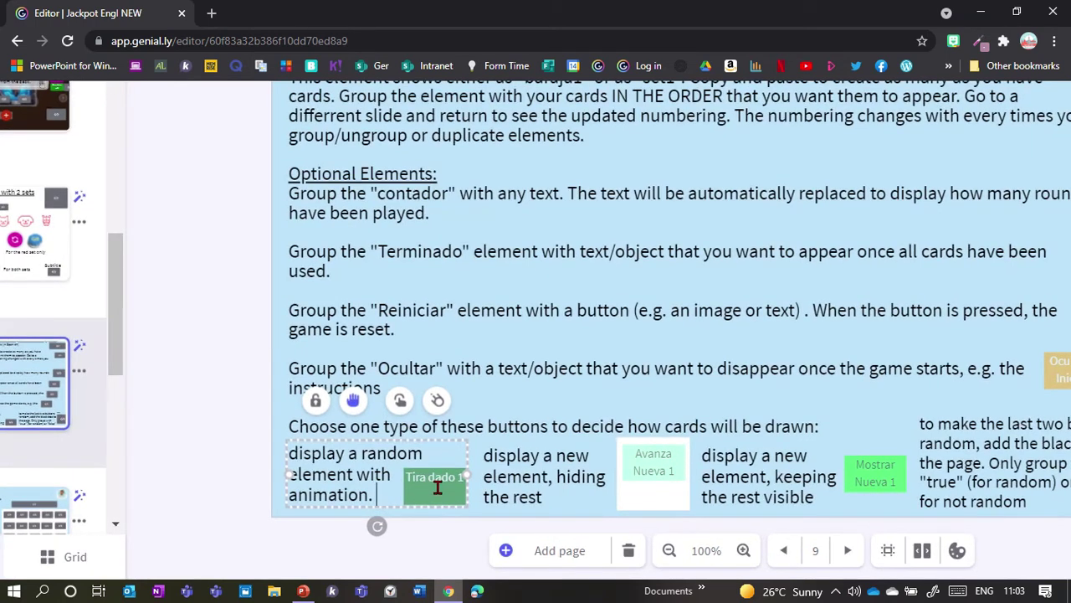
drag(465, 475, 417, 466)
drag(362, 499, 347, 500)
Copy the Tira dado 1 element from page 9 onto the blue set's GO button on page 8 and select it for grouping
click(450, 501)
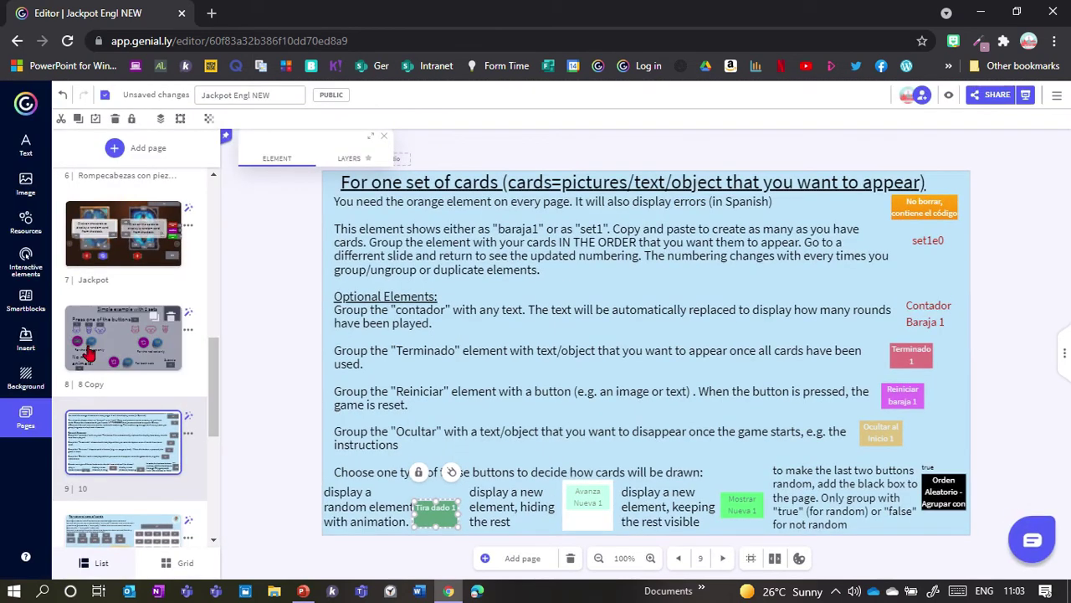
click(46, 243)
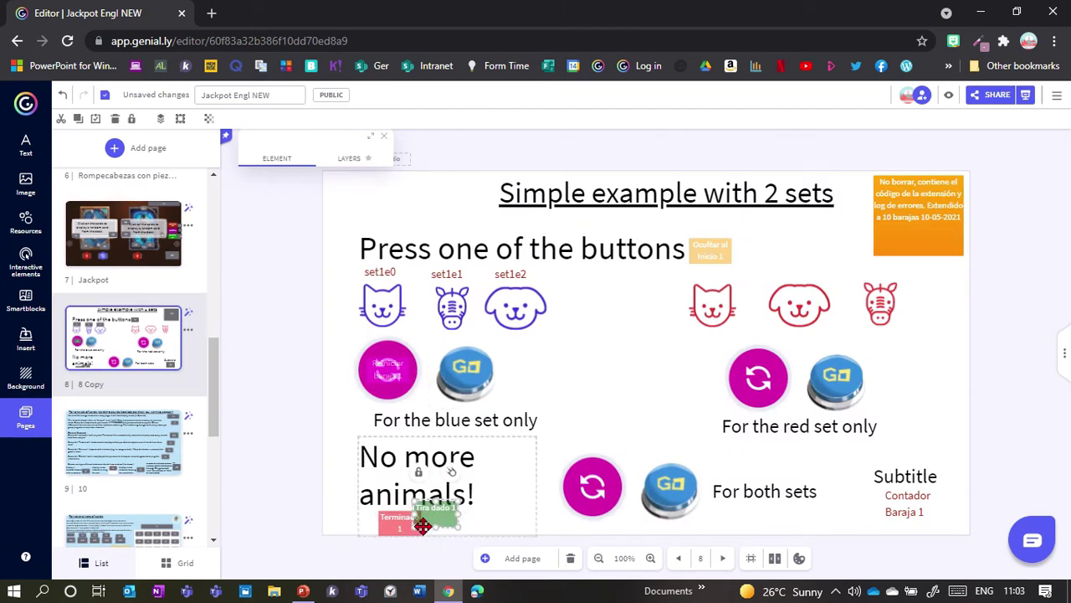
drag(428, 514, 464, 387)
key(Escape)
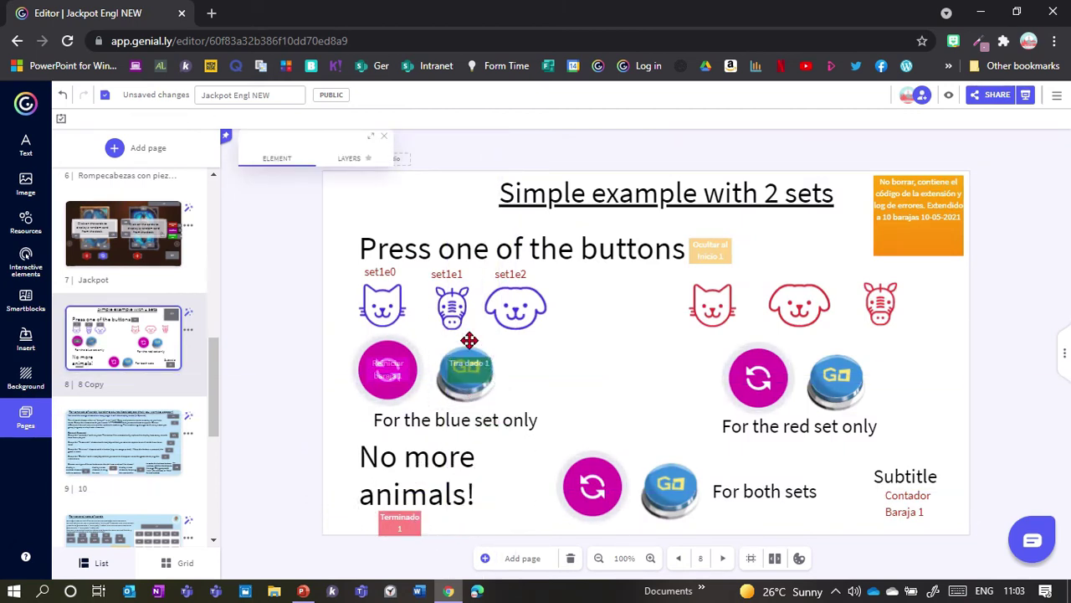
click(470, 368)
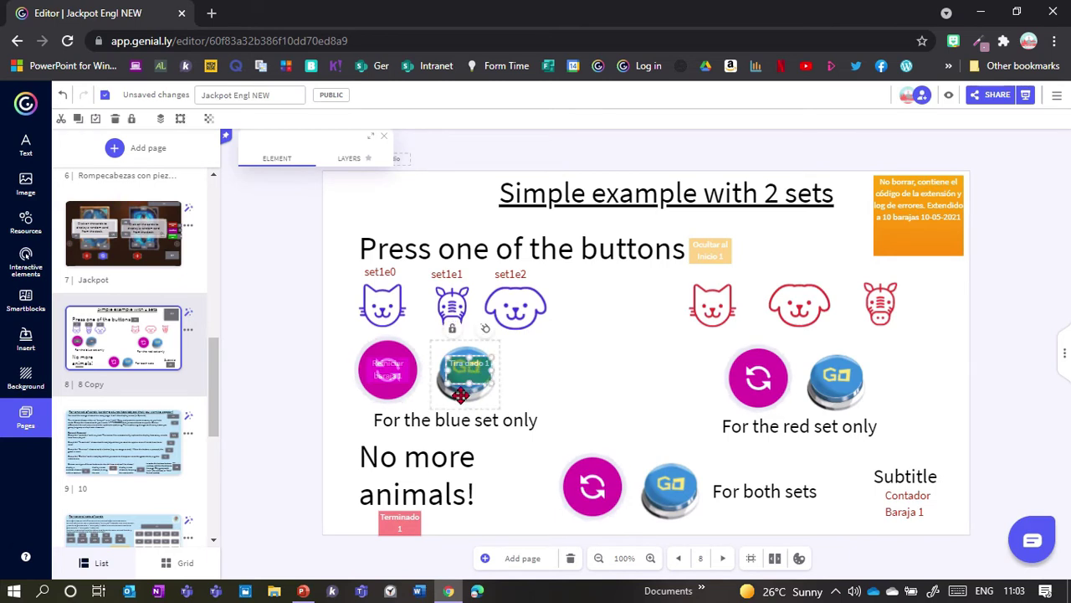